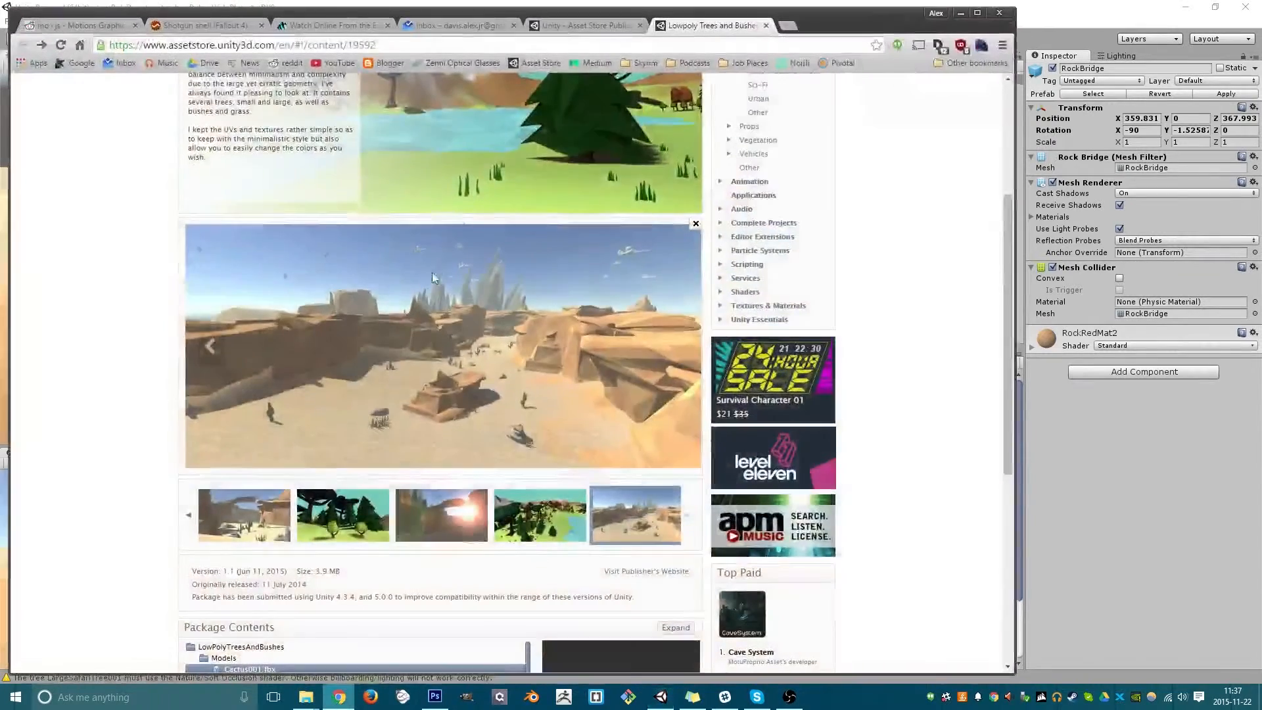
- Look through the preview images of the Lowpoly Trees and Bushes package on the Asset Store page
{"action": "scroll", "coordinate": [310, 333], "scroll_direction": "up", "scroll_amount": 5}
{"action": "scroll", "coordinate": [309, 333], "scroll_direction": "down", "scroll_amount": 3}
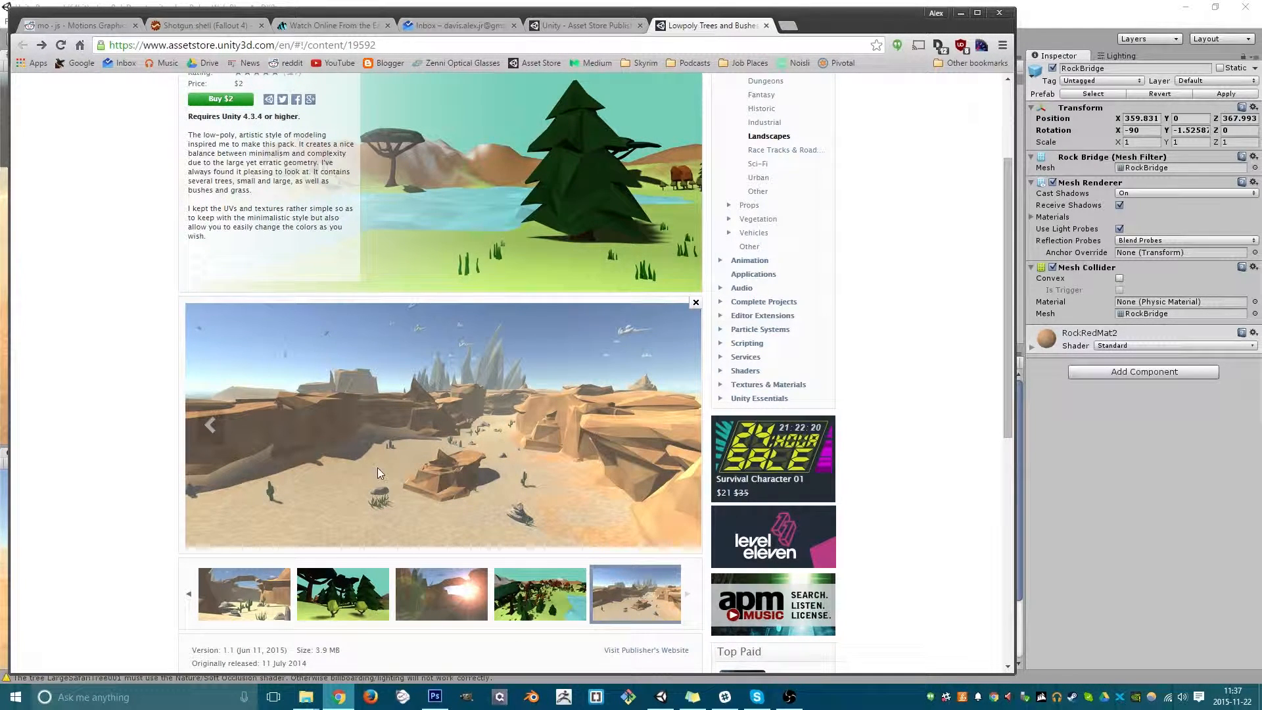
{"action": "left_click", "coordinate": [220, 429]}
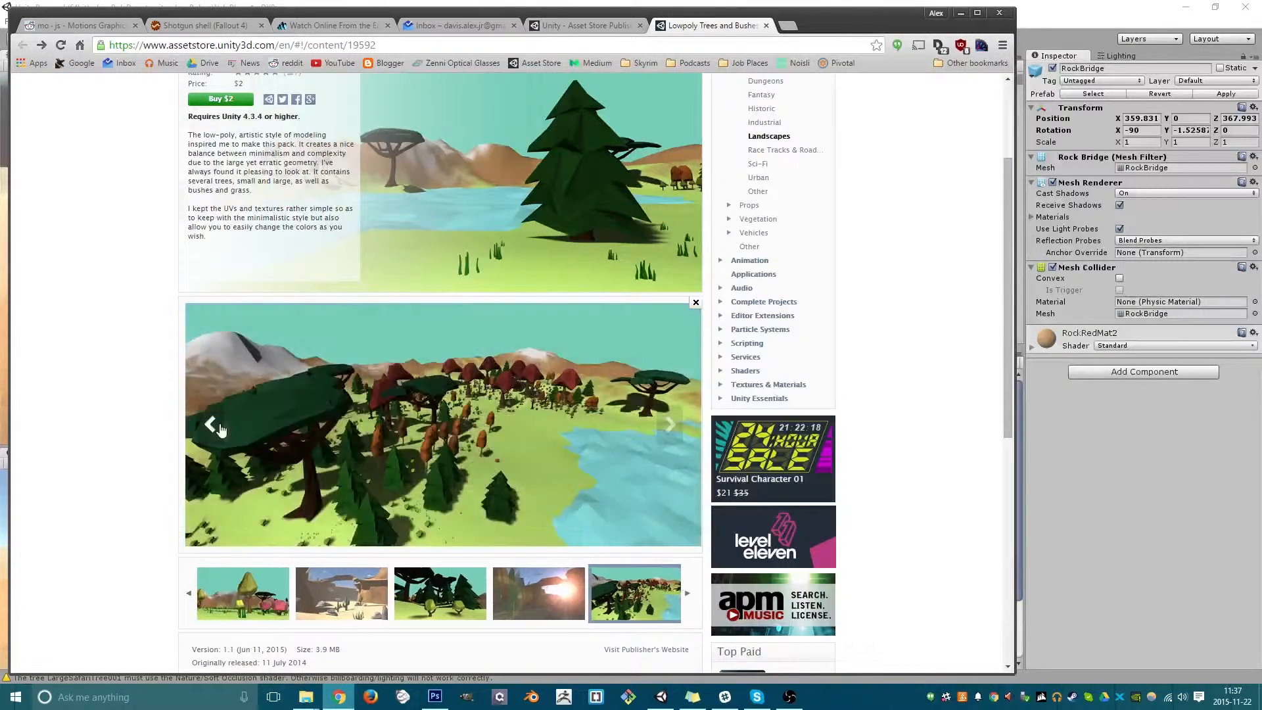
{"action": "left_click", "coordinate": [227, 428]}
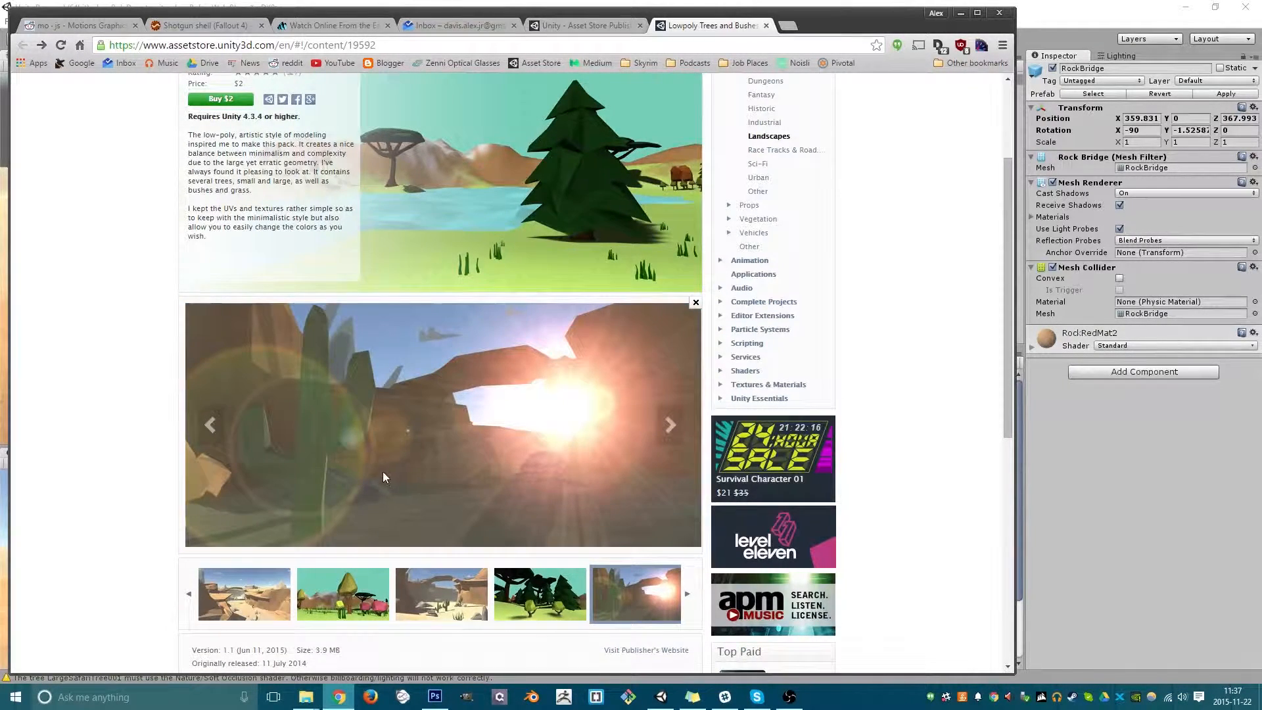
- Switch to the Unity editor and place the RockPlateau and RockPlateau2 prefabs on the desert terrain near the rock bridge
{"action": "left_click", "coordinate": [1177, 516]}
{"action": "left_click_drag", "start_coordinate": [573, 314], "coordinate": [767, 412], "text": "alt"}
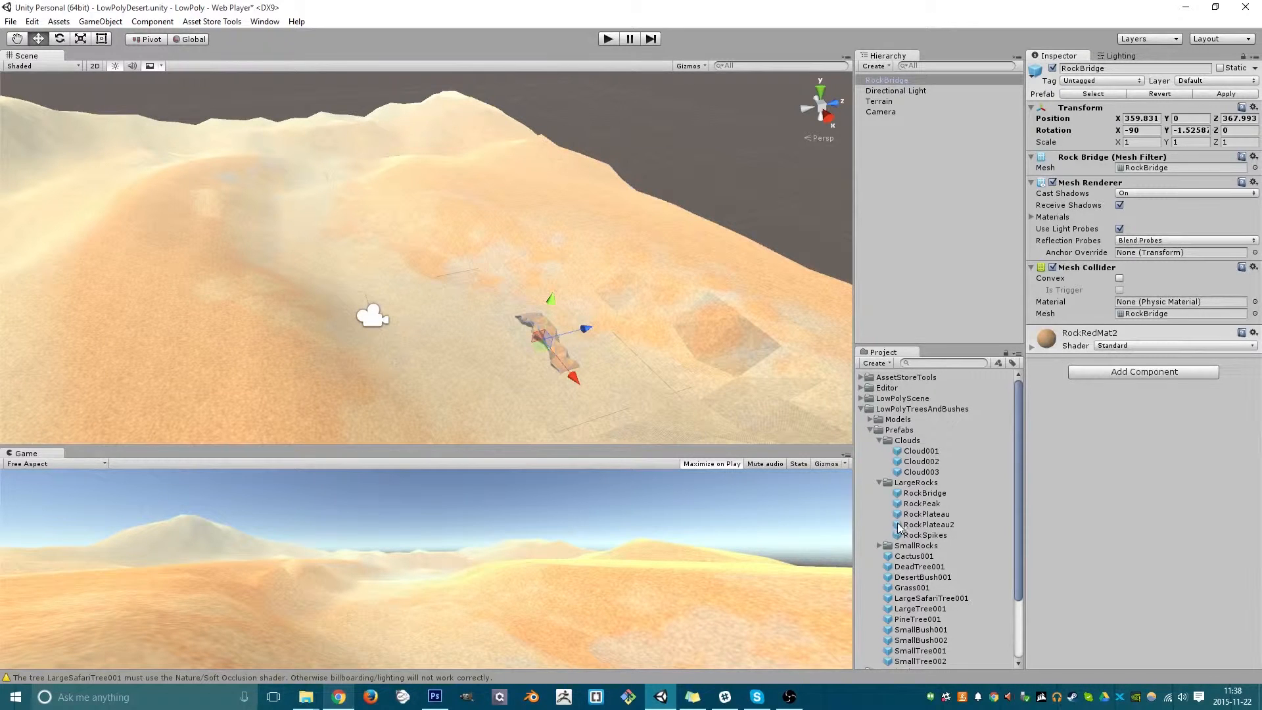
{"action": "left_click_drag", "start_coordinate": [895, 518], "coordinate": [758, 439]}
{"action": "left_click_drag", "start_coordinate": [897, 531], "coordinate": [393, 396]}
- Enlarge RockPlateau to a scale of about 1.75, rotate it to about -38.9° in Y and position it at about (348.2, -1.1, 382.2)
{"action": "left_click", "coordinate": [441, 363]}
{"action": "left_click", "coordinate": [541, 355]}
{"action": "left_click_drag", "start_coordinate": [487, 350], "coordinate": [400, 371], "text": "alt"}
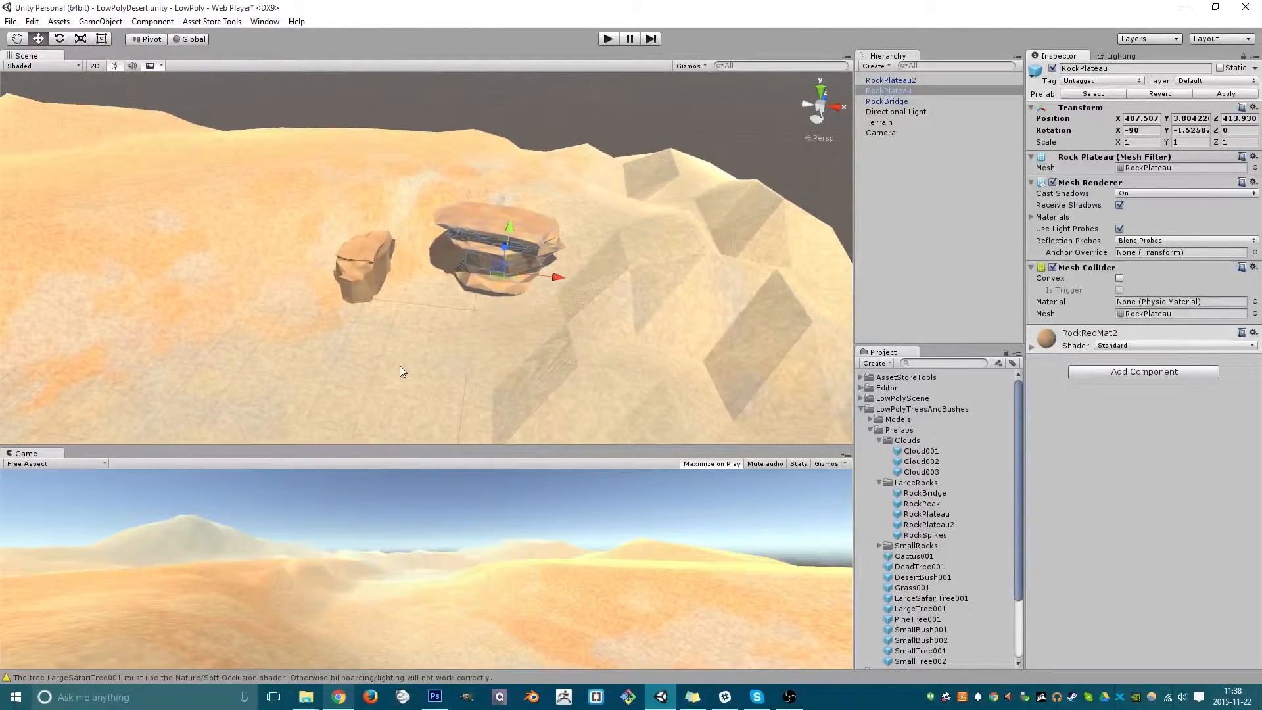
{"action": "key", "text": "r"}
{"action": "left_click_drag", "start_coordinate": [500, 267], "coordinate": [266, 307]}
{"action": "key", "text": "w"}
{"action": "right_click_drag", "start_coordinate": [266, 307], "coordinate": [475, 322], "text": "alt"}
{"action": "key", "text": "e"}
{"action": "left_click_drag", "start_coordinate": [483, 284], "coordinate": [558, 295]}
{"action": "key", "text": "w"}
{"action": "left_click_drag", "start_coordinate": [497, 218], "coordinate": [498, 238]}
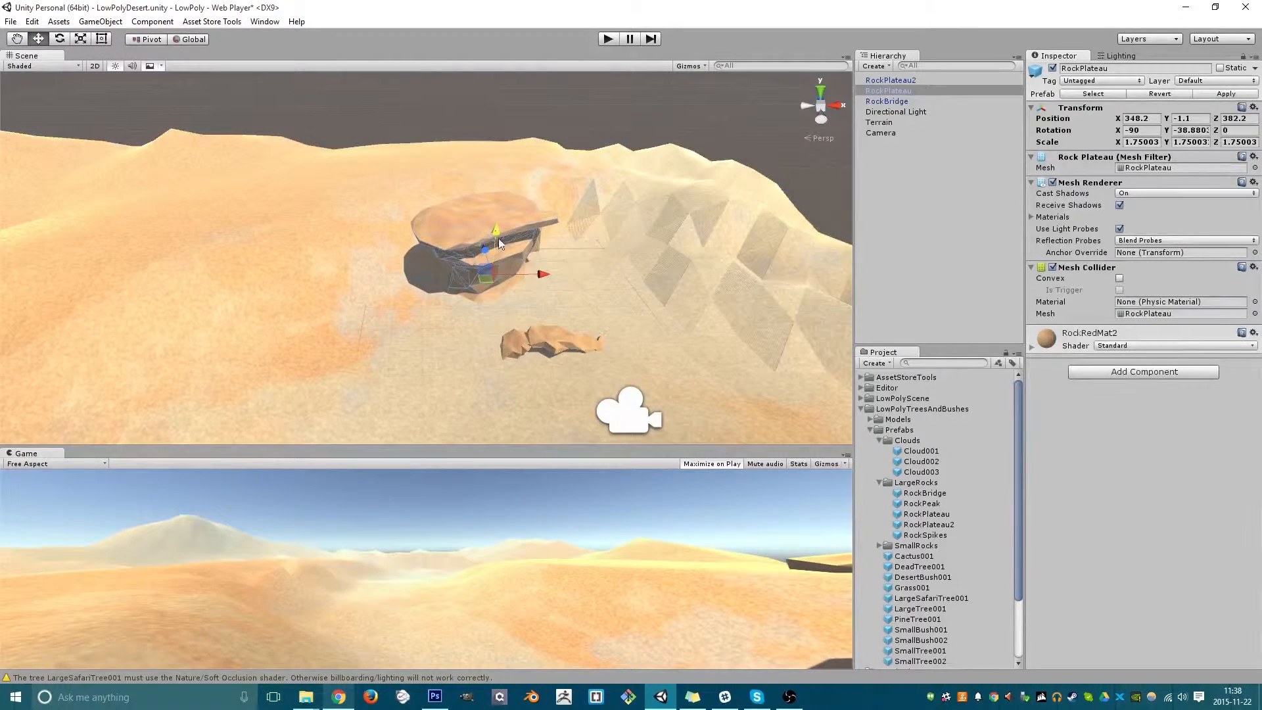
- Scale RockPlateau2 to about 1.87, move it to about (312.1, 14, 349.1) and rotate it to about 47° in Y
{"action": "left_click_drag", "start_coordinate": [639, 289], "coordinate": [372, 297], "text": "alt"}
{"action": "left_click", "coordinate": [540, 261]}
{"action": "key", "text": "e"}
{"action": "key", "text": "r"}
{"action": "key", "text": "w"}
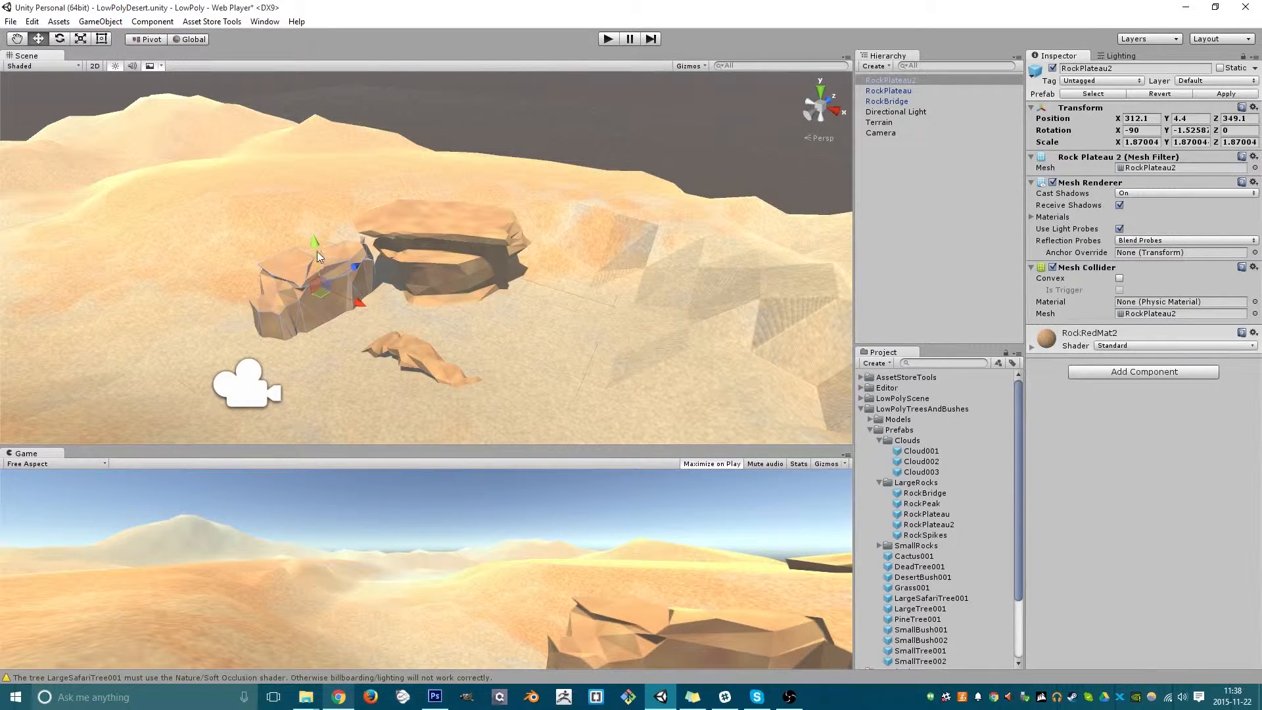
{"action": "left_click_drag", "start_coordinate": [317, 251], "coordinate": [324, 218]}
{"action": "key", "text": "e"}
{"action": "left_click_drag", "start_coordinate": [332, 287], "coordinate": [240, 294]}
- Shift RockPlateau2 to about X 308.5, Z 353.3 beside the first plateau and rotate it to about 63.5° in Y
{"action": "middle_click_drag", "start_coordinate": [356, 318], "coordinate": [420, 361]}
{"action": "scroll", "coordinate": [420, 361], "scroll_direction": "down", "scroll_amount": 8}
{"action": "left_click_drag", "start_coordinate": [420, 360], "coordinate": [250, 299], "text": "alt"}
{"action": "middle_click_drag", "start_coordinate": [250, 298], "coordinate": [324, 320]}
{"action": "scroll", "coordinate": [319, 372], "scroll_direction": "up", "scroll_amount": 6}
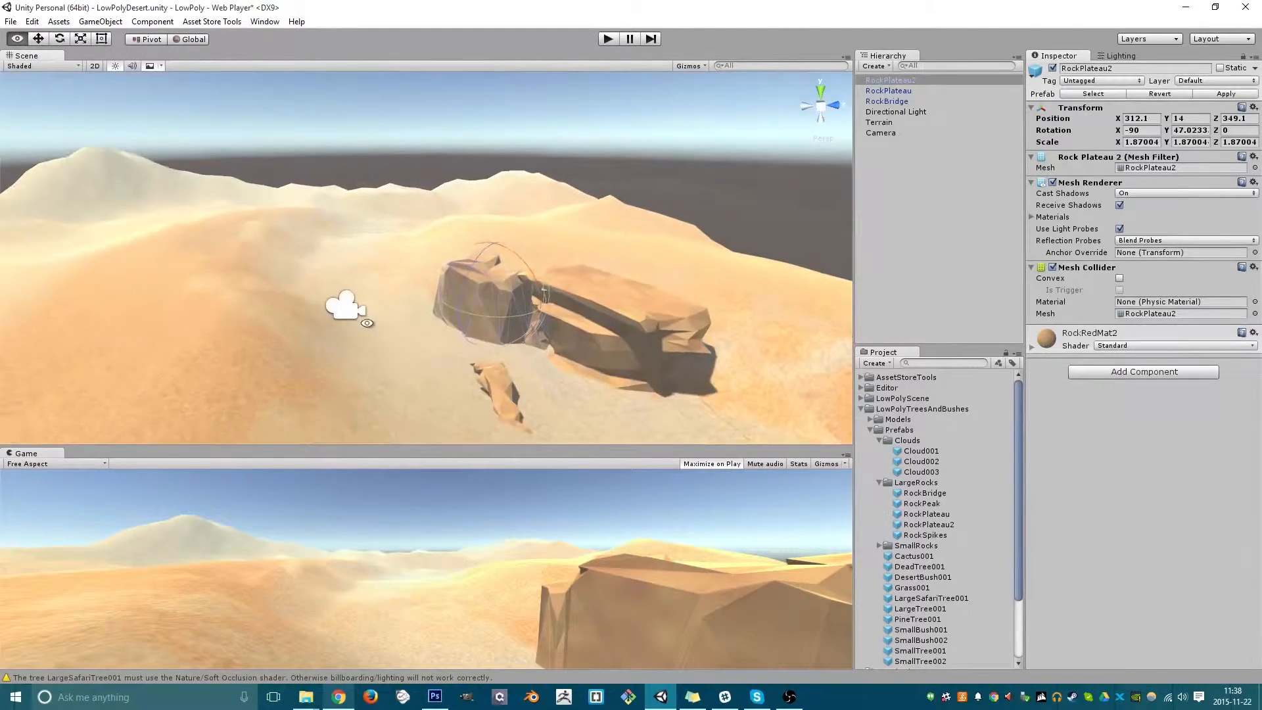
{"action": "left_click_drag", "start_coordinate": [324, 320], "coordinate": [344, 413], "text": "alt"}
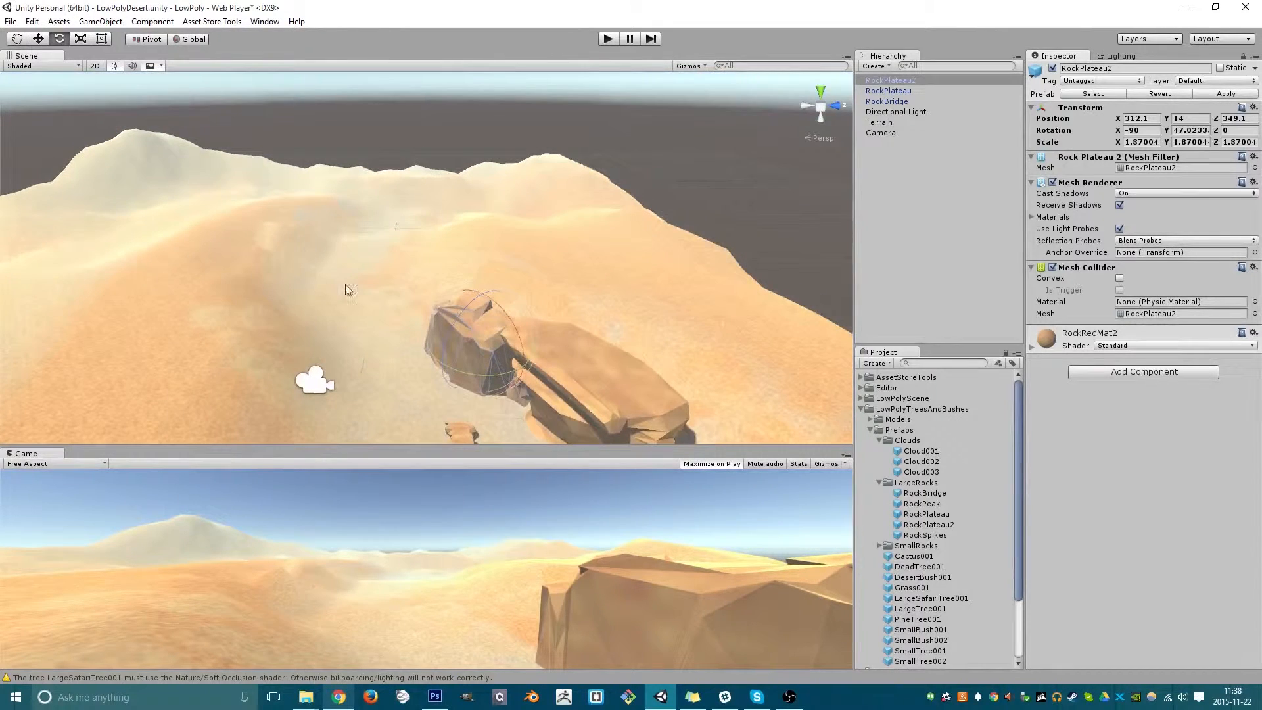
{"action": "middle_click_drag", "start_coordinate": [366, 333], "coordinate": [496, 453]}
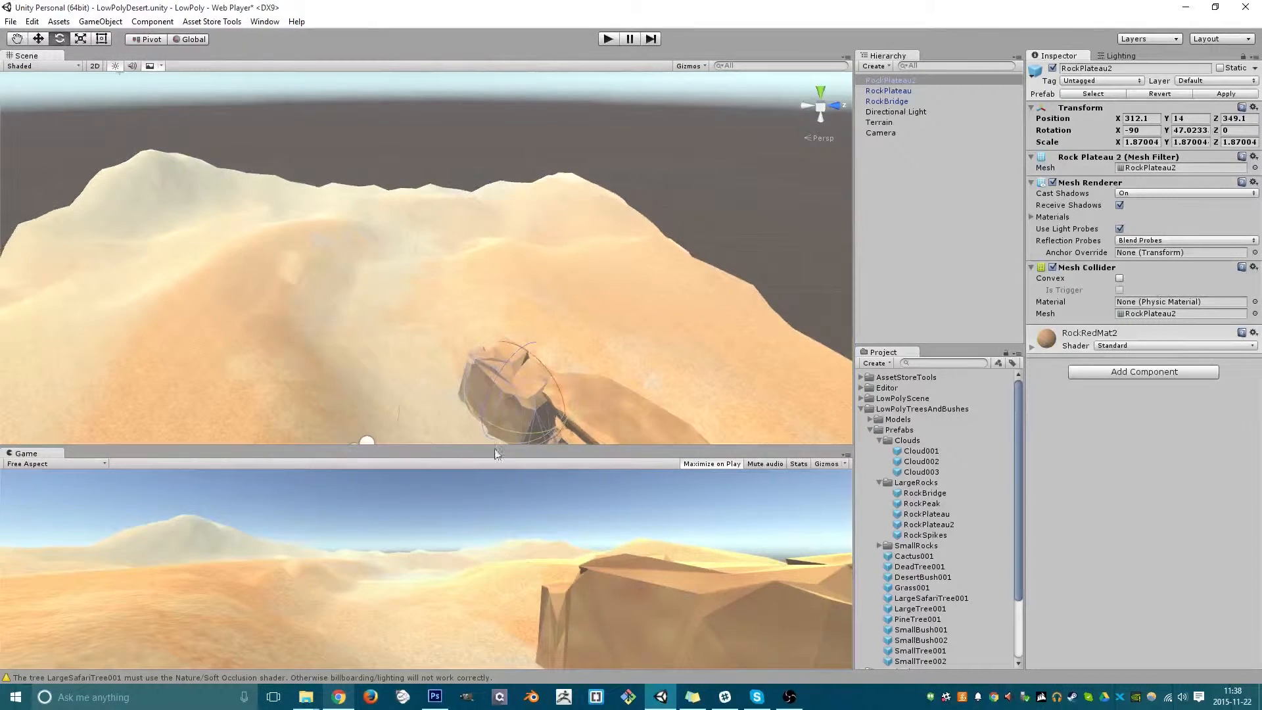
{"action": "right_click_drag", "start_coordinate": [382, 439], "coordinate": [368, 410], "text": "alt"}
{"action": "left_click_drag", "start_coordinate": [368, 410], "coordinate": [447, 404], "text": "alt"}
{"action": "mouse_move", "coordinate": [447, 405]}
{"action": "right_mouse_down", "text": "alt"}
{"action": "mouse_move", "coordinate": [466, 409]}
{"action": "mouse_move", "coordinate": [459, 396]}
{"action": "right_mouse_up", "text": "alt"}
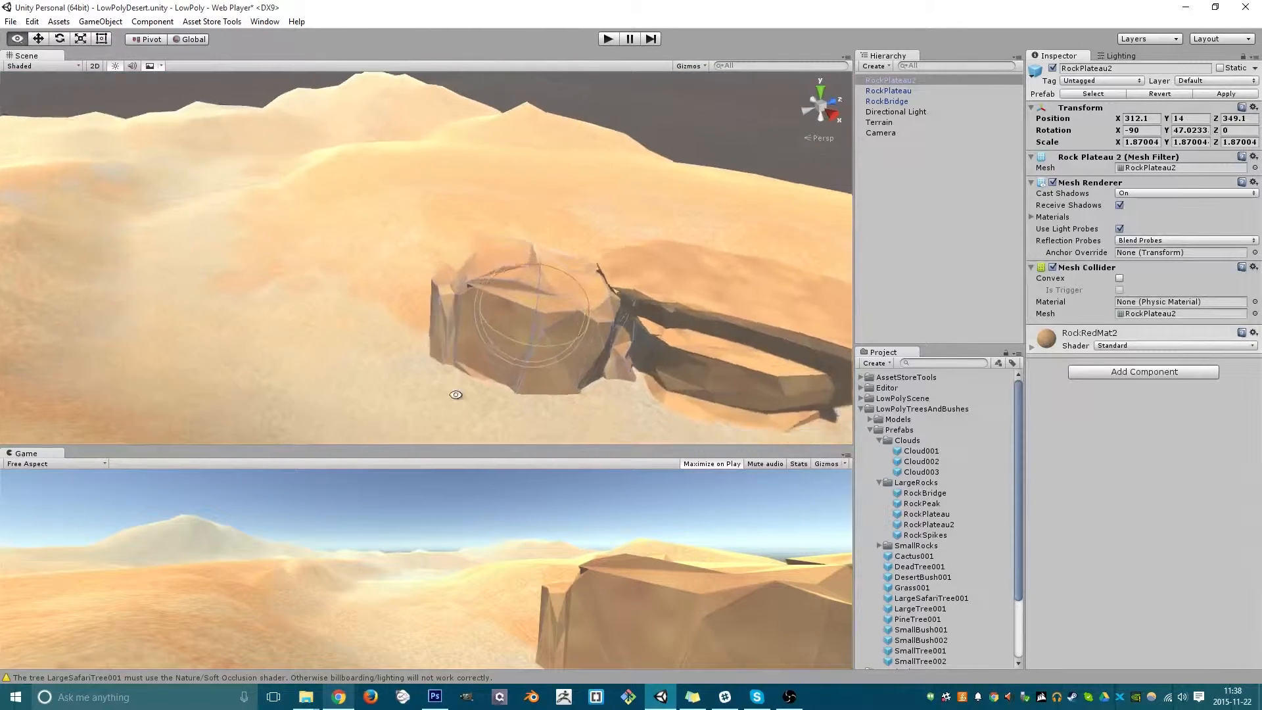
{"action": "left_click_drag", "start_coordinate": [460, 396], "coordinate": [539, 404], "text": "alt"}
{"action": "key", "text": "w"}
{"action": "mouse_move", "coordinate": [546, 294]}
{"action": "left_mouse_down"}
{"action": "mouse_move", "coordinate": [527, 251]}
{"action": "mouse_move", "coordinate": [531, 305]}
{"action": "left_mouse_up"}
{"action": "key", "text": "e"}
{"action": "left_click", "coordinate": [723, 325]}
{"action": "scroll", "coordinate": [566, 362], "scroll_direction": "down", "scroll_amount": 4}
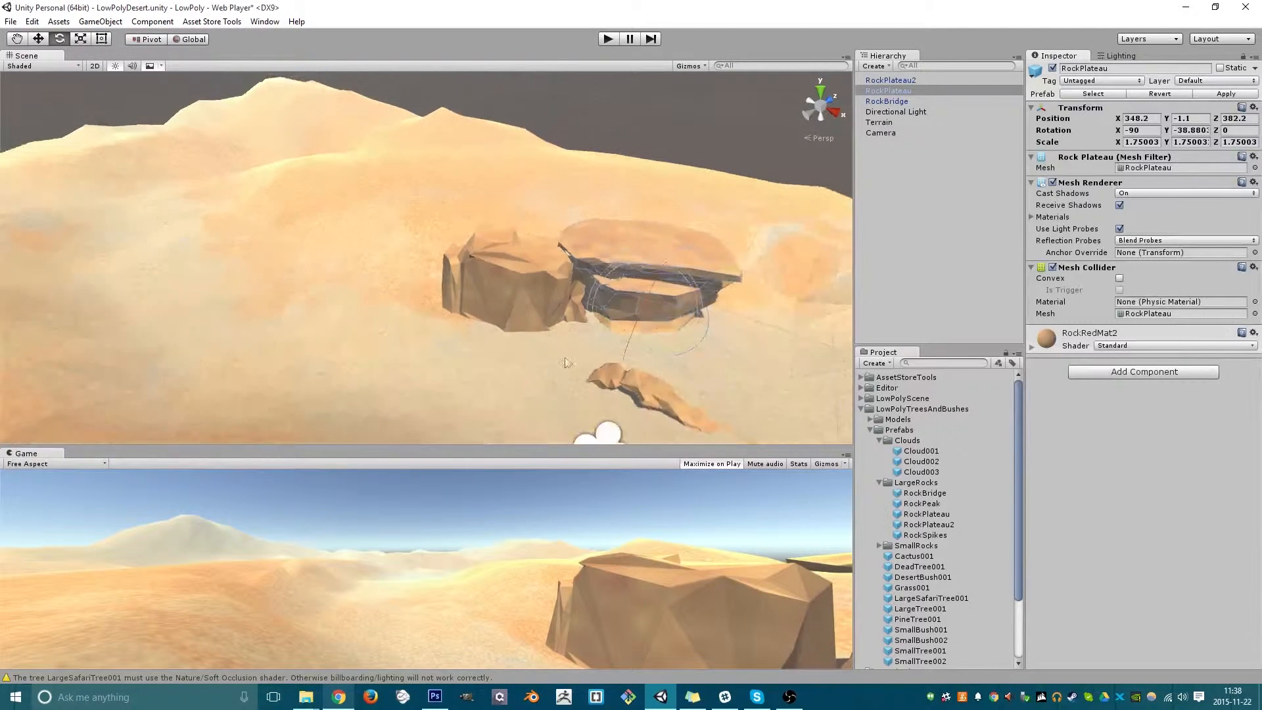
{"action": "left_click_drag", "start_coordinate": [950, 530], "coordinate": [391, 299]}
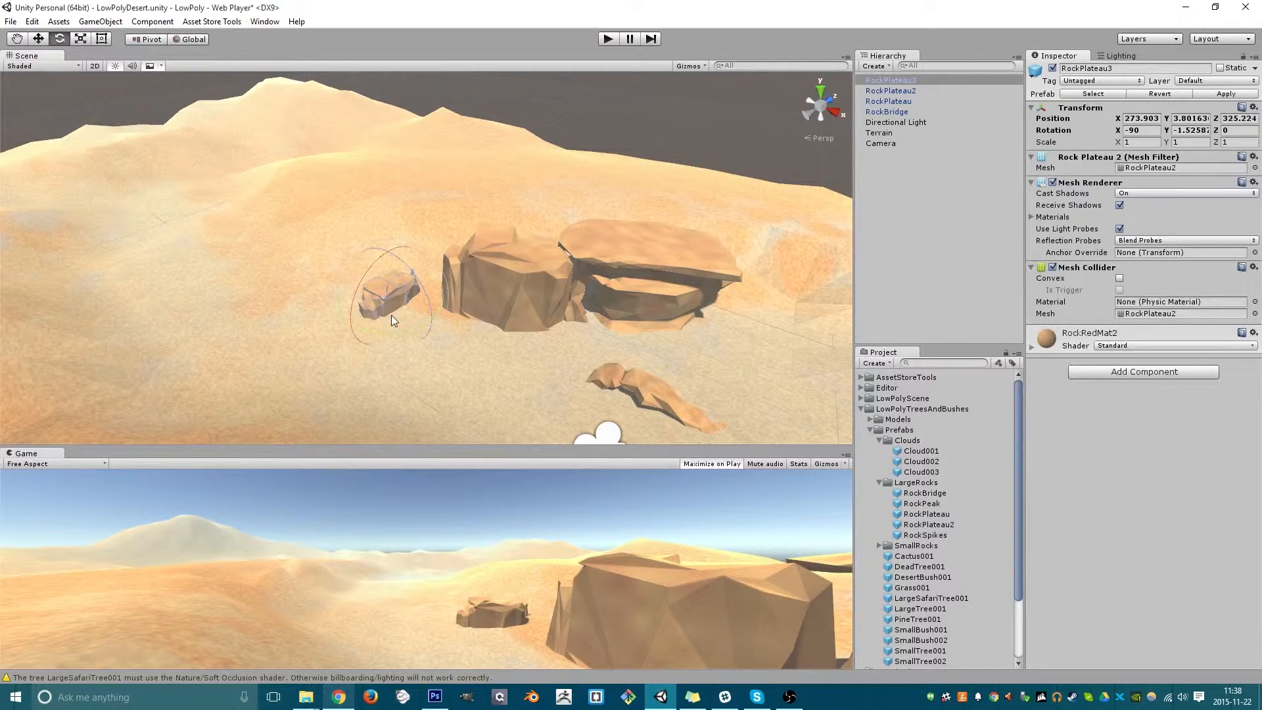
{"action": "key", "text": "Delete"}
- Duplicate RockPlateau and move the copy to the other side of RockPlateau2, at about X 283.4, Z 333.1
{"action": "left_click", "coordinate": [658, 288]}
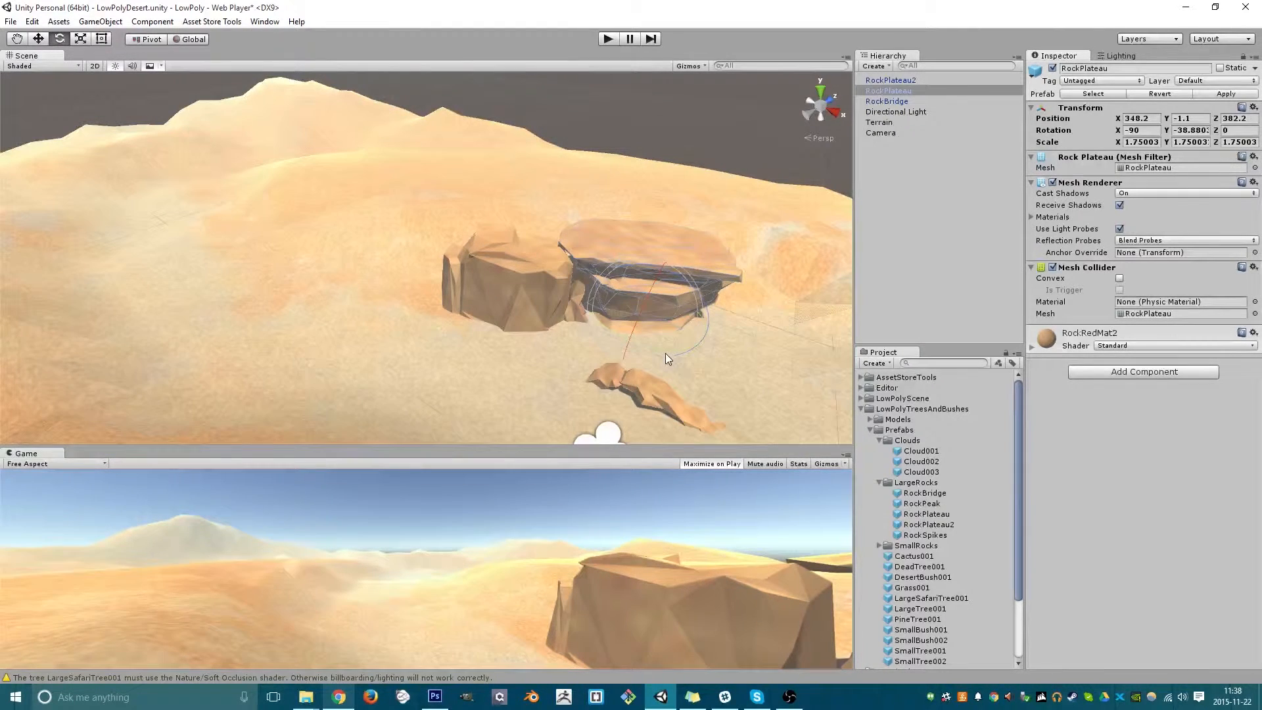
{"action": "key", "text": "w"}
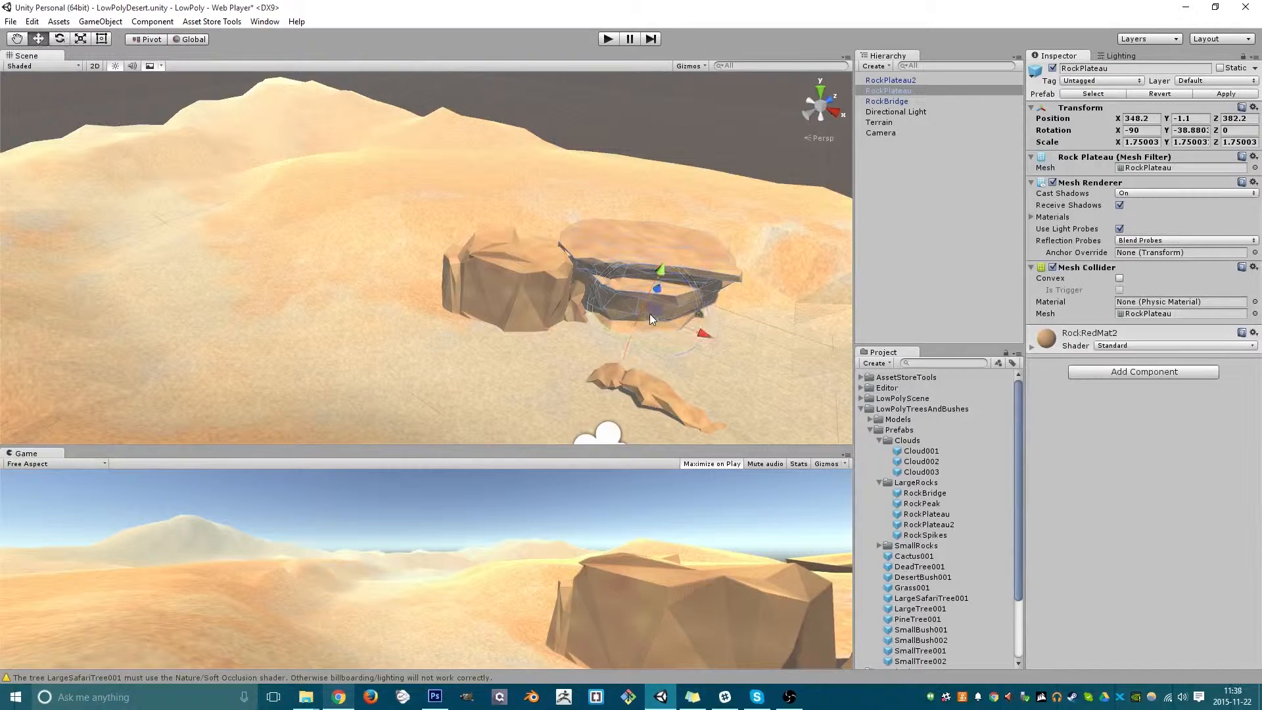
{"action": "left_click_drag", "start_coordinate": [650, 318], "coordinate": [577, 291]}
{"action": "key", "text": "ctrl+d"}
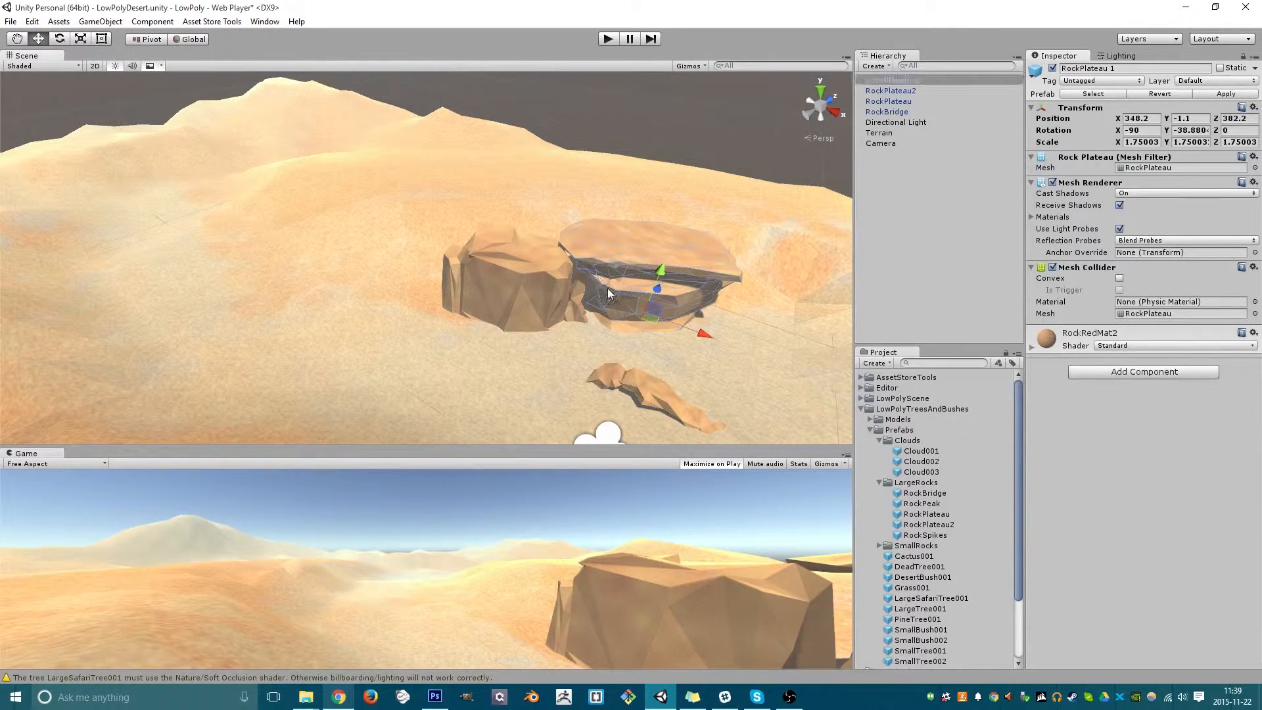
{"action": "left_click_drag", "start_coordinate": [648, 318], "coordinate": [507, 337]}
{"action": "key", "text": "e"}
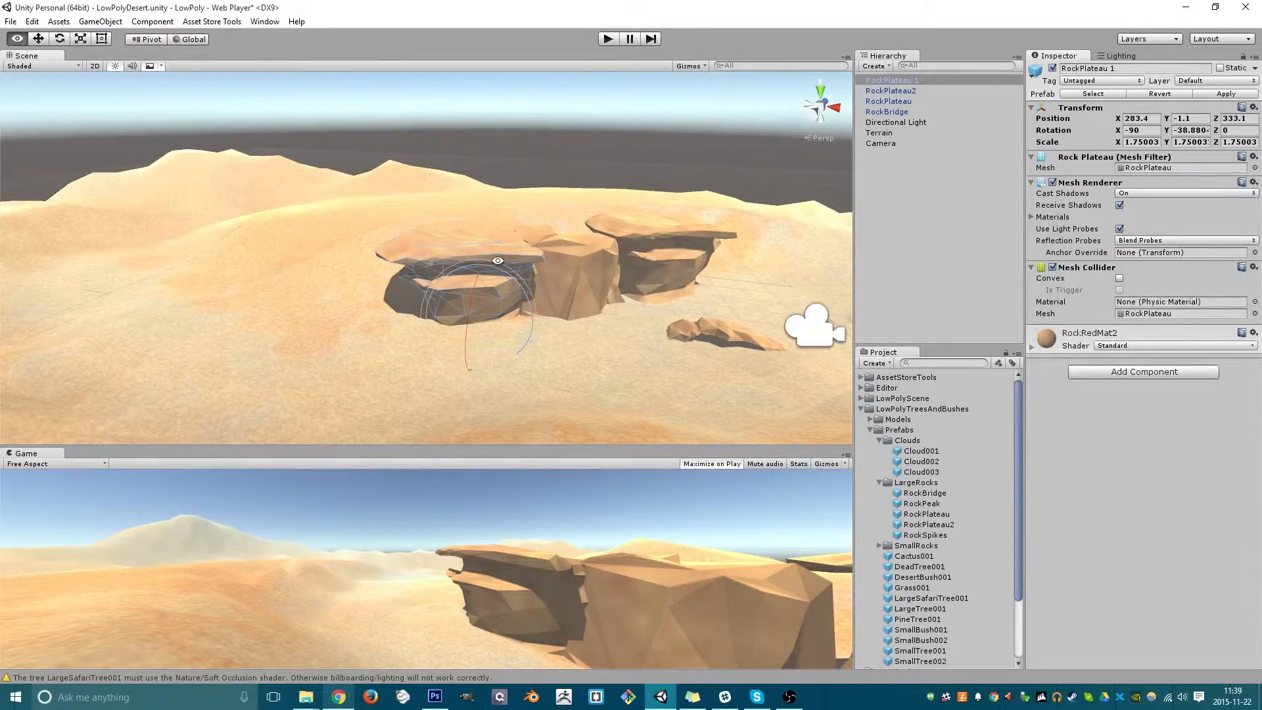
- Move RockPlateau2 back between the two plateaus, to about X 312.3, Z 358.1
{"action": "left_click_drag", "start_coordinate": [497, 260], "coordinate": [541, 309], "text": "alt"}
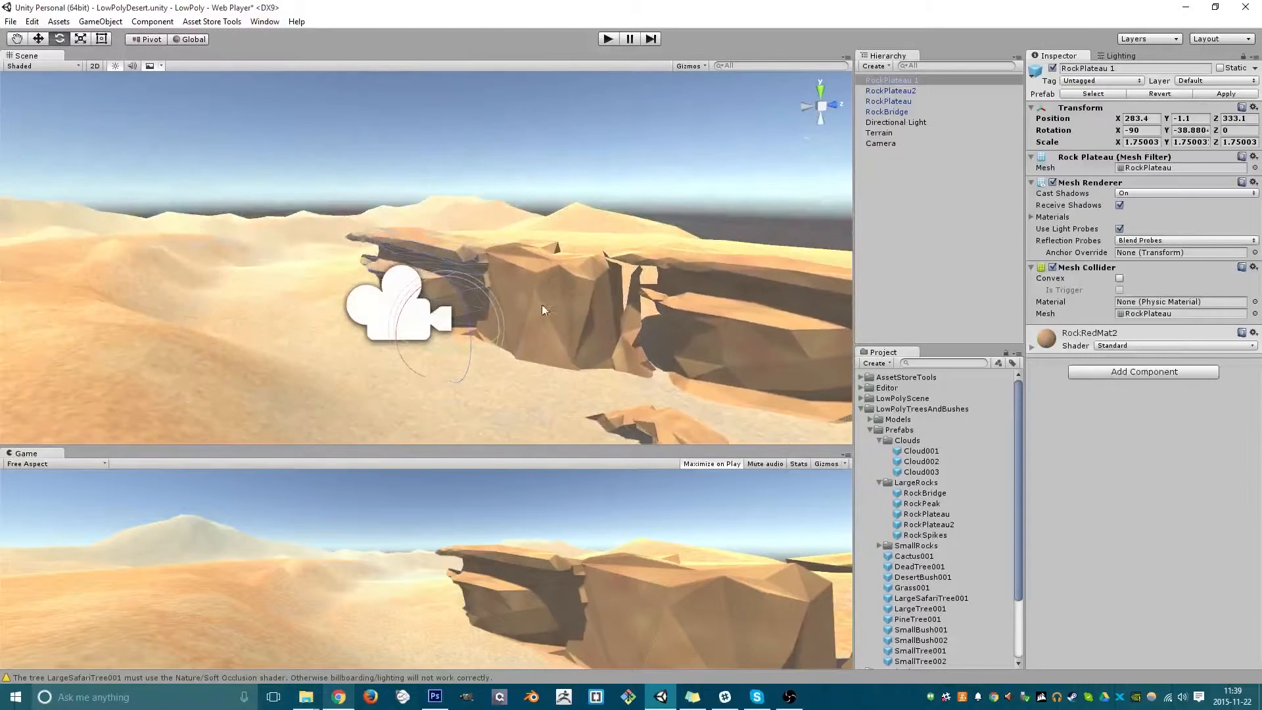
{"action": "left_click", "coordinate": [585, 335]}
{"action": "key", "text": "w"}
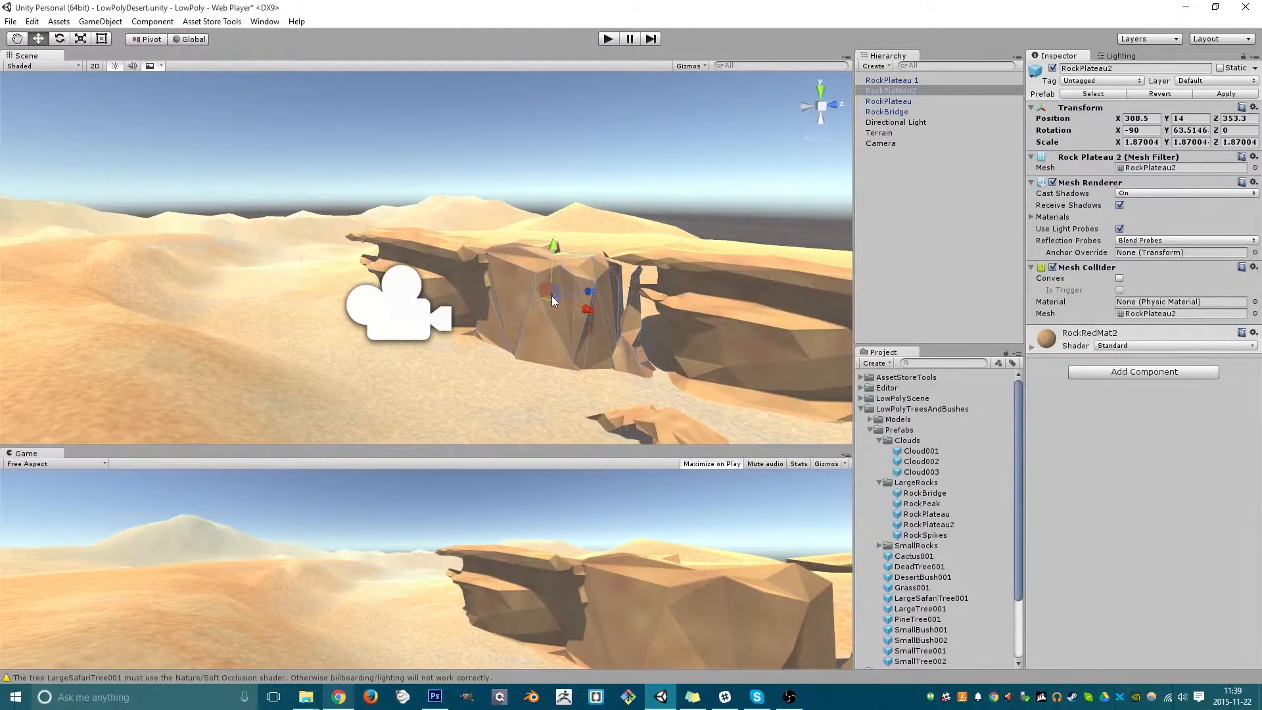
{"action": "left_click_drag", "start_coordinate": [552, 297], "coordinate": [614, 285]}
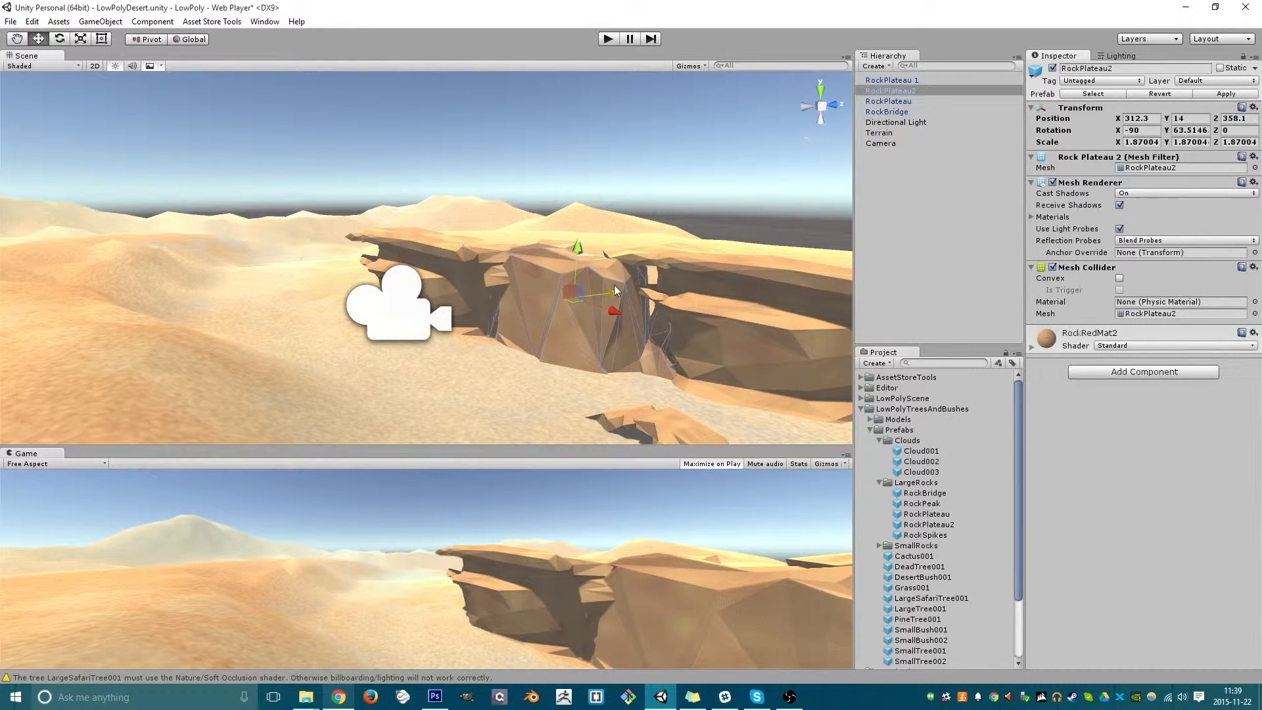
- Rotate the duplicated plateau to about 136.3° in Y, move it to about X 276, Z 333.5 and enlarge it to about 2.09
{"action": "left_click", "coordinate": [468, 268]}
{"action": "left_click_drag", "start_coordinate": [326, 284], "coordinate": [573, 384], "text": "alt"}
{"action": "key", "text": "e"}
{"action": "key", "text": "w"}
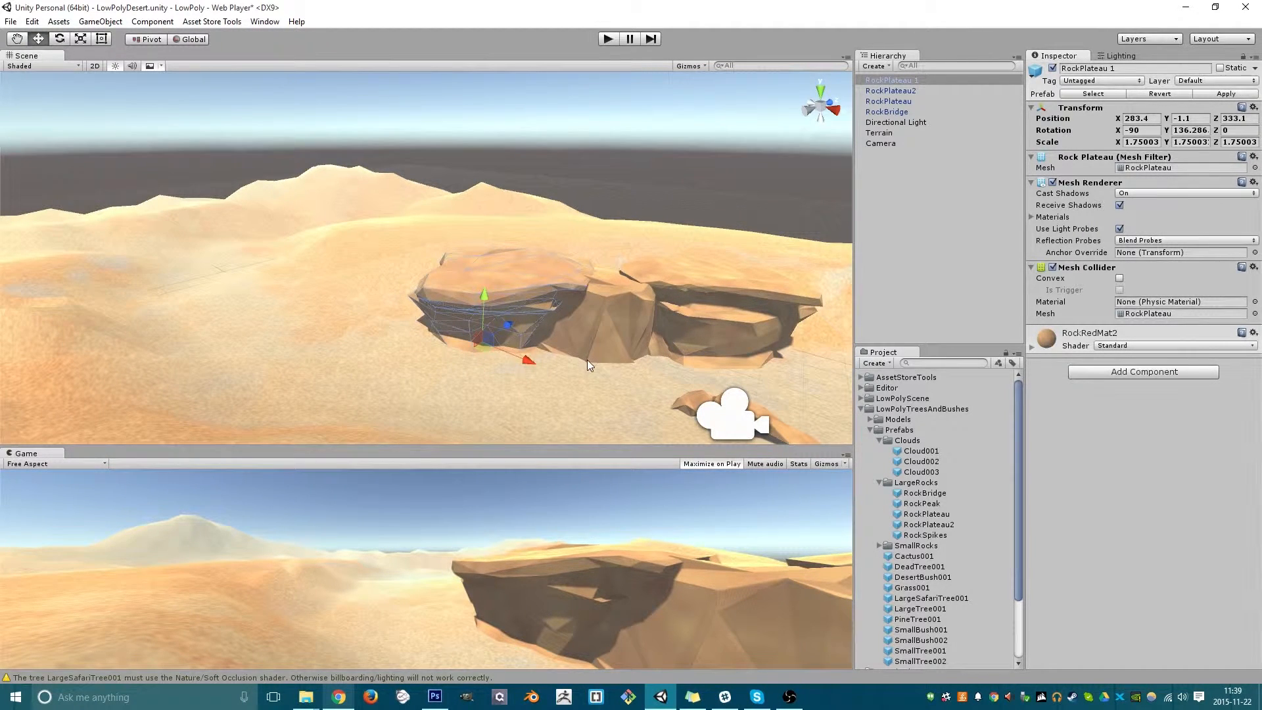
{"action": "left_click_drag", "start_coordinate": [483, 345], "coordinate": [615, 351]}
{"action": "key", "text": "r"}
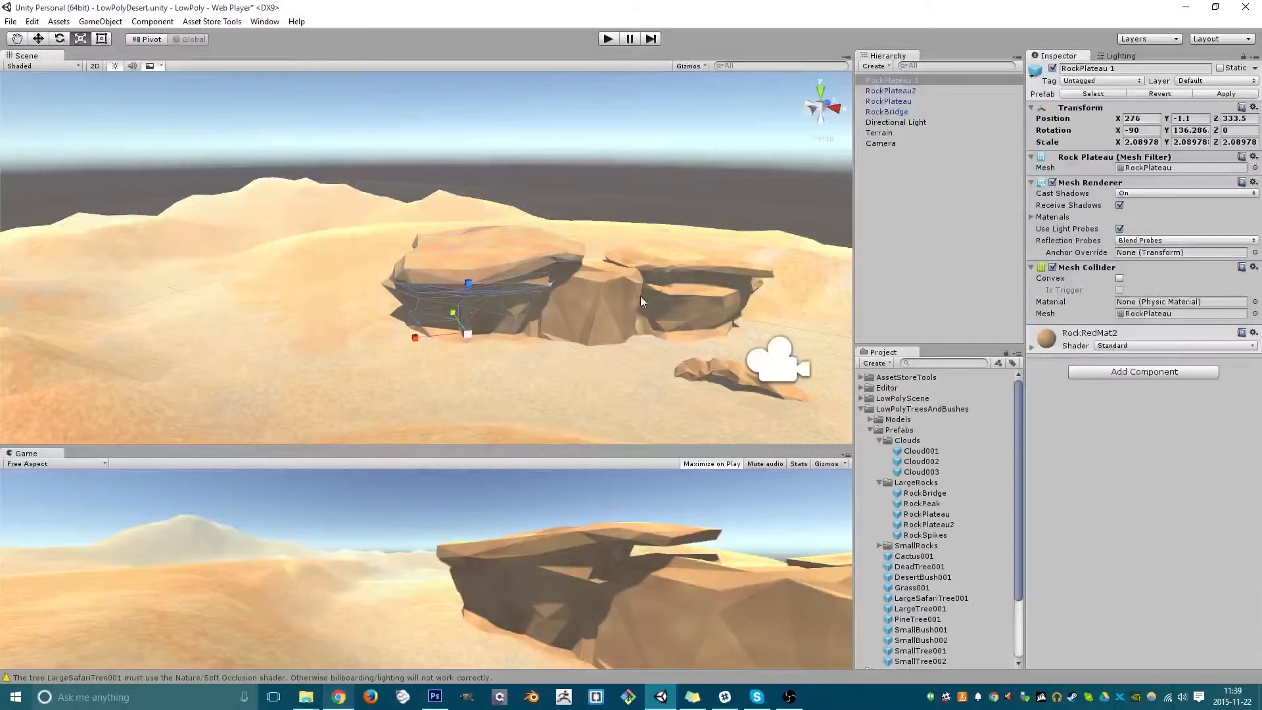
- Duplicate the enlarged plateau, flip the copy upside down and place it at about (238.6, 34.3, 310.9)
{"action": "left_click", "coordinate": [679, 306]}
{"action": "left_click", "coordinate": [487, 309]}
{"action": "key", "text": "ctrl+d"}
{"action": "key", "text": "w"}
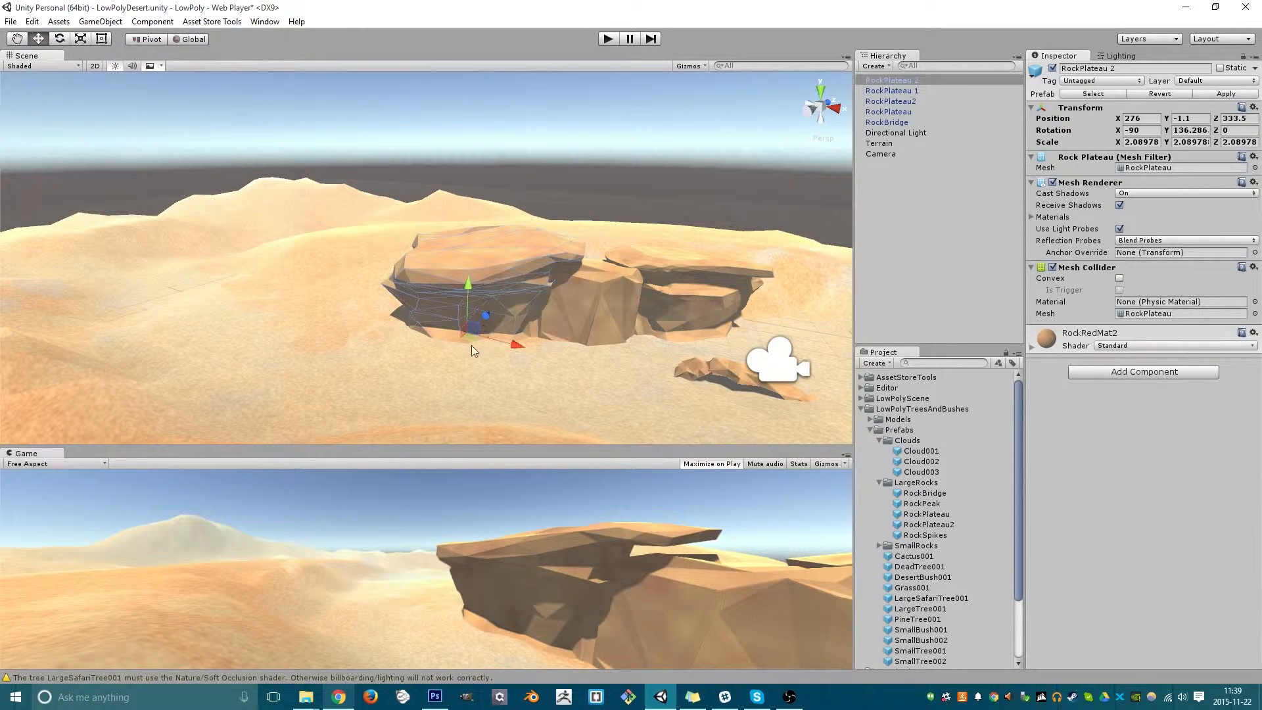
{"action": "left_click_drag", "start_coordinate": [471, 345], "coordinate": [1193, 428]}
{"action": "key", "text": "e"}
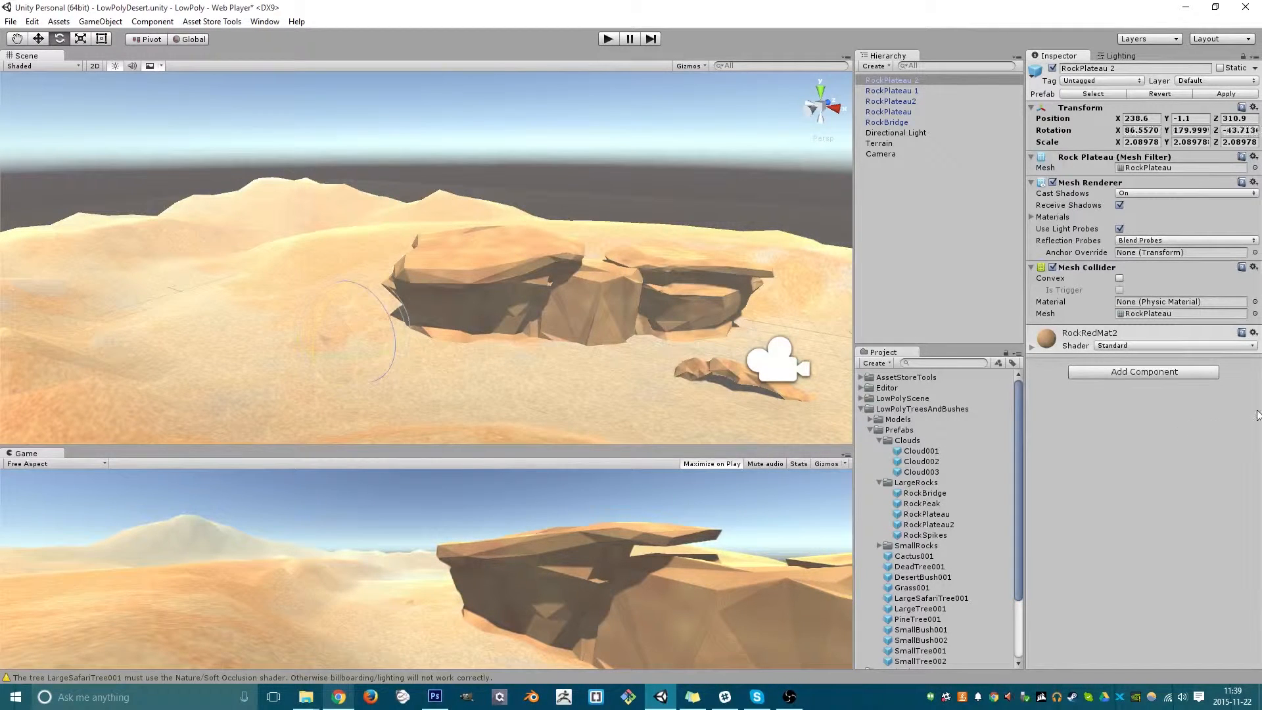
{"action": "key", "text": "w"}
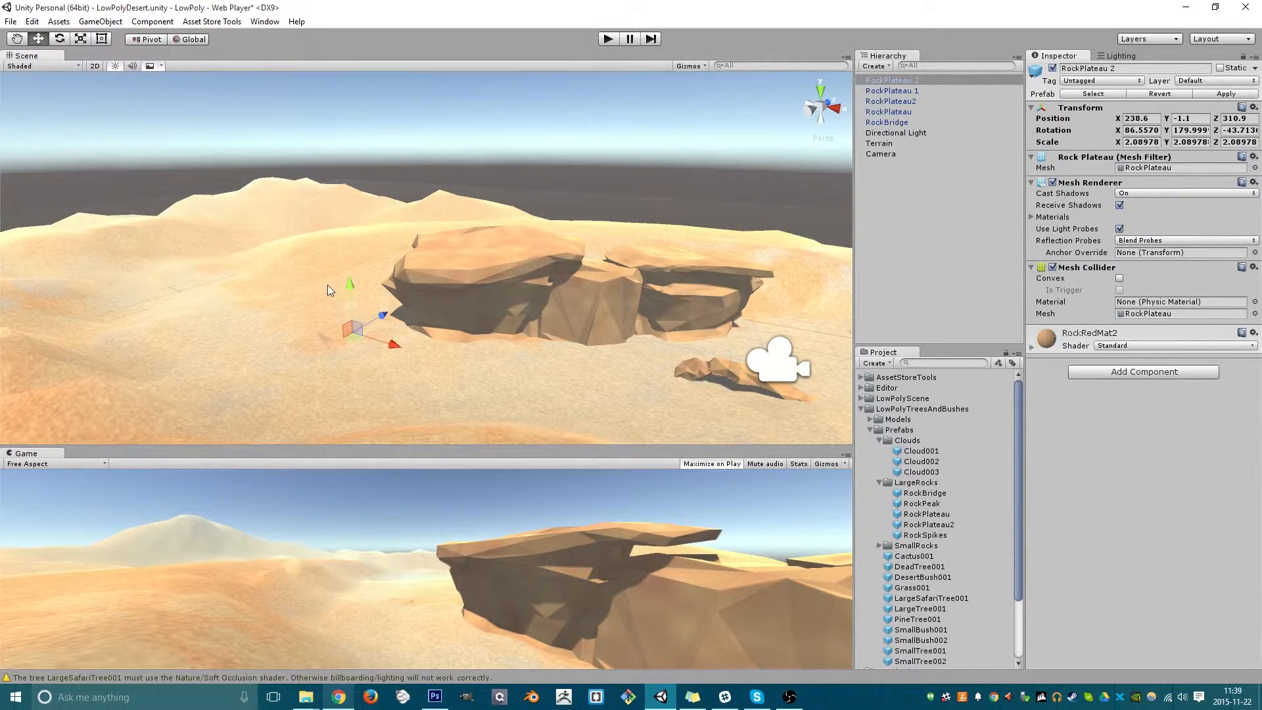
{"action": "left_click_drag", "start_coordinate": [341, 289], "coordinate": [337, 191]}
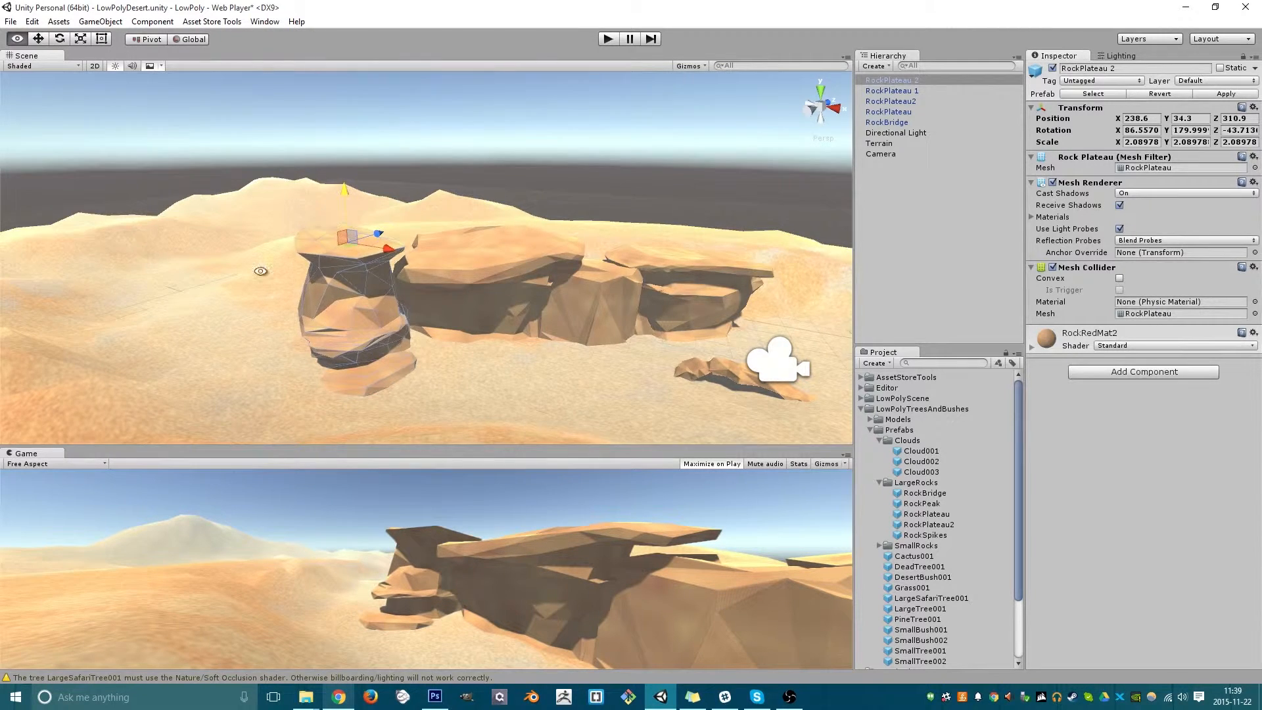
- Rotate the upside-down plateau to about 126.5° in Y, then resize and reposition it against the end of the rock row
{"action": "right_click_drag", "start_coordinate": [261, 272], "coordinate": [329, 305]}
{"action": "key", "text": "e"}
{"action": "left_click_drag", "start_coordinate": [353, 266], "coordinate": [459, 261]}
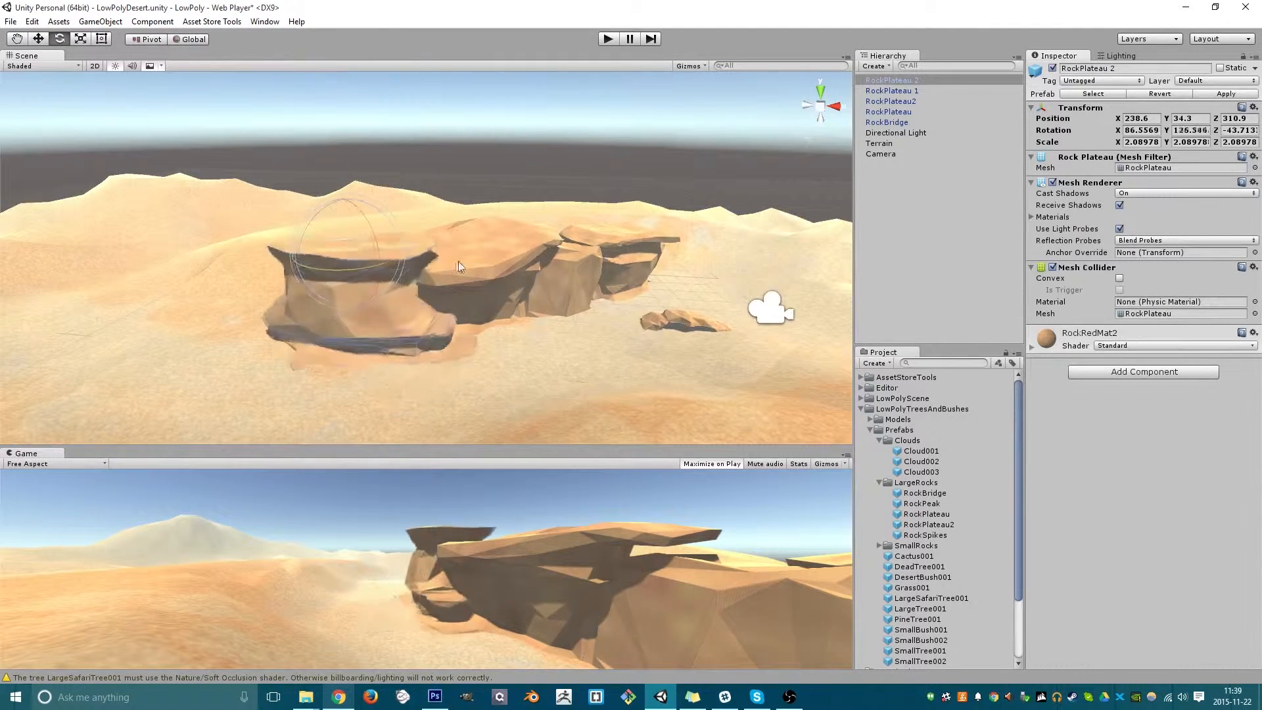
{"action": "key", "text": "w"}
{"action": "left_click_drag", "start_coordinate": [351, 255], "coordinate": [406, 304]}
{"action": "key", "text": "r"}
{"action": "left_click_drag", "start_coordinate": [359, 254], "coordinate": [532, 445]}
{"action": "key", "text": "w"}
- Duplicate RockPlateau2 and move the copy to the far end of the rock row, at about X 190.3, Z 318.6
{"action": "left_click", "coordinate": [586, 324]}
{"action": "left_click_drag", "start_coordinate": [587, 323], "coordinate": [507, 341], "text": "alt"}
{"action": "key", "text": "ctrl+d"}
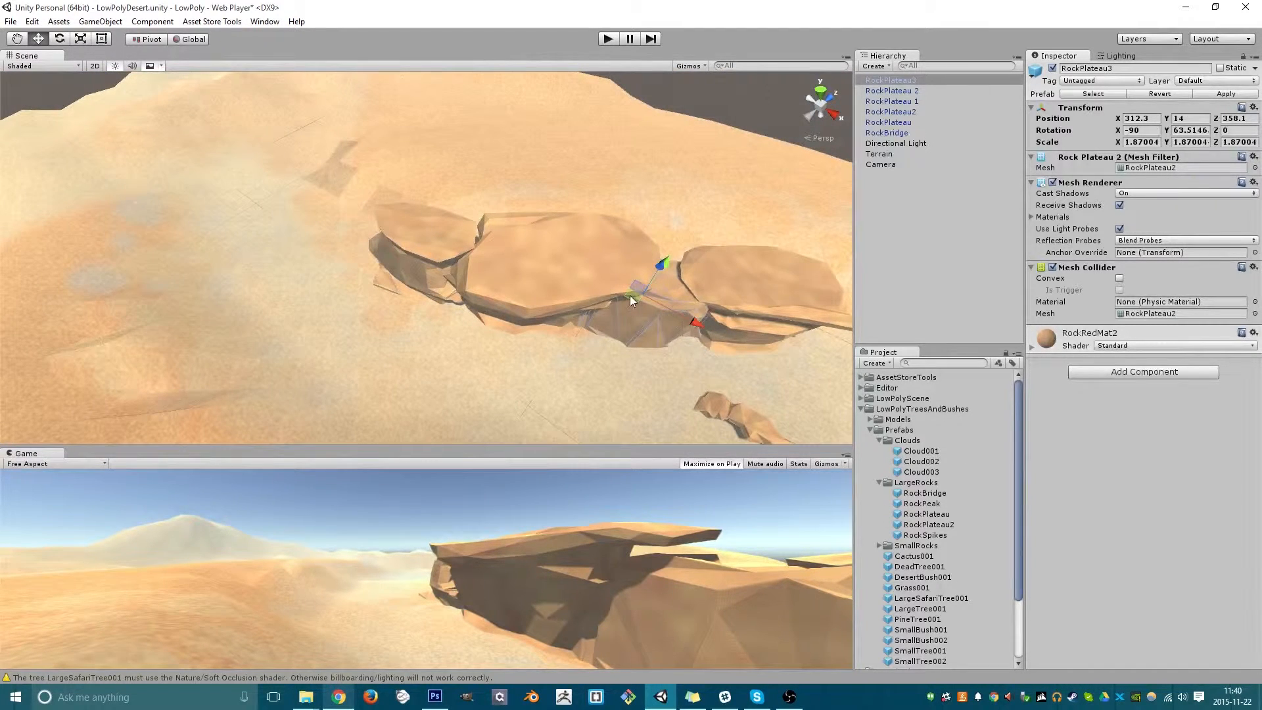
{"action": "left_click_drag", "start_coordinate": [629, 294], "coordinate": [342, 514]}
{"action": "key", "text": "e"}
{"action": "left_click_drag", "start_coordinate": [294, 318], "coordinate": [432, 193], "text": "alt"}
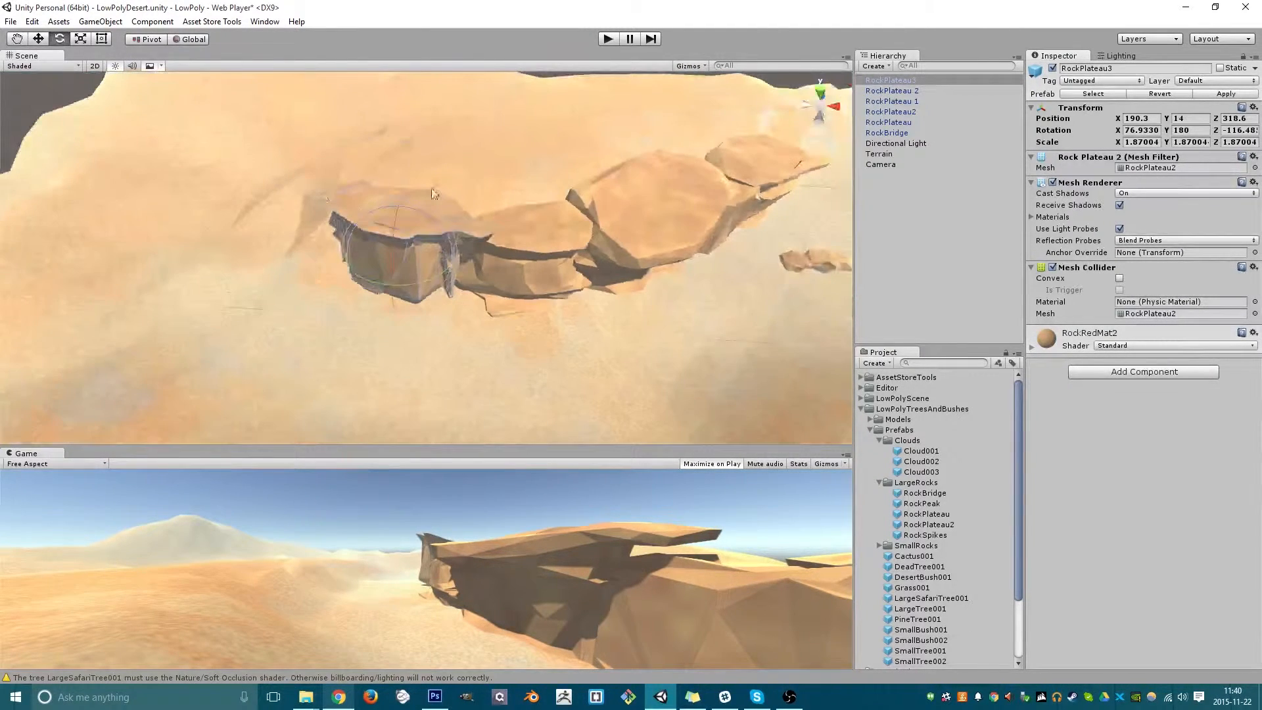
{"action": "key", "text": "ctrl+z"}
- Rotate the RockPlateau2 copy to about 282° in Y, enlarge it to about 2.97 and raise it to about Y 30.8
{"action": "left_click_drag", "start_coordinate": [366, 344], "coordinate": [524, 255], "text": "alt"}
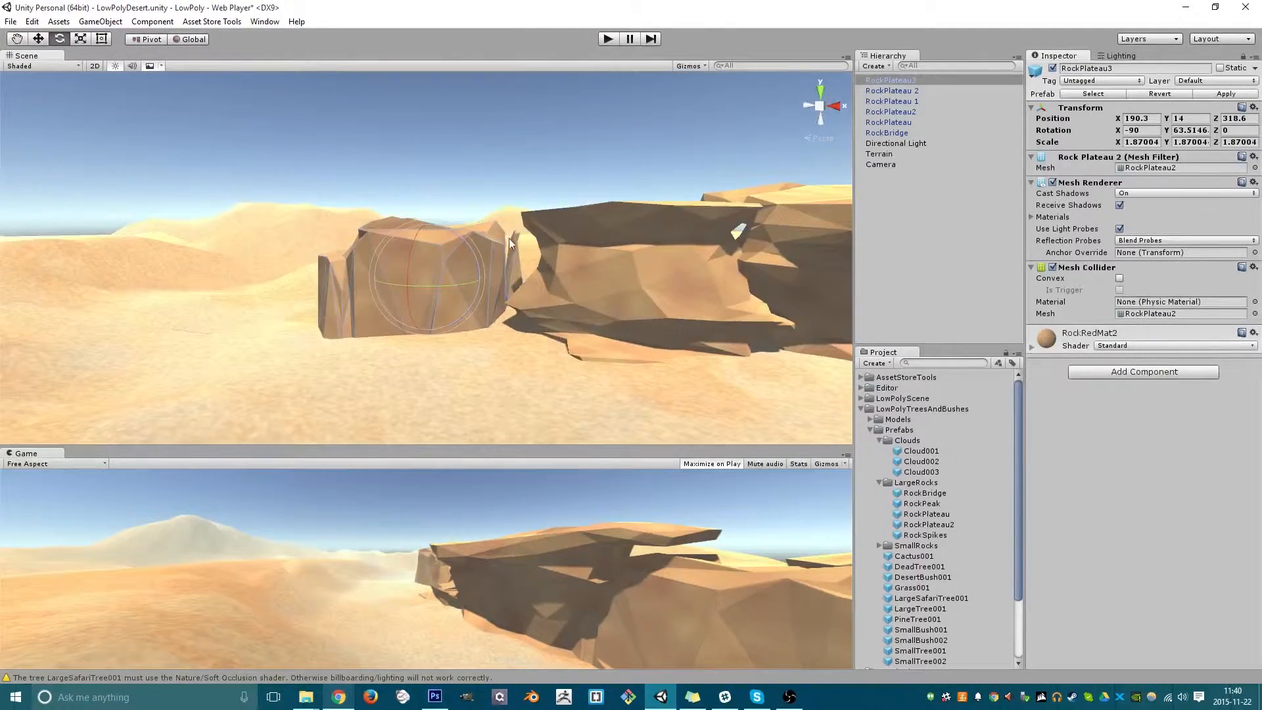
{"action": "left_click_drag", "start_coordinate": [460, 285], "coordinate": [56, 284]}
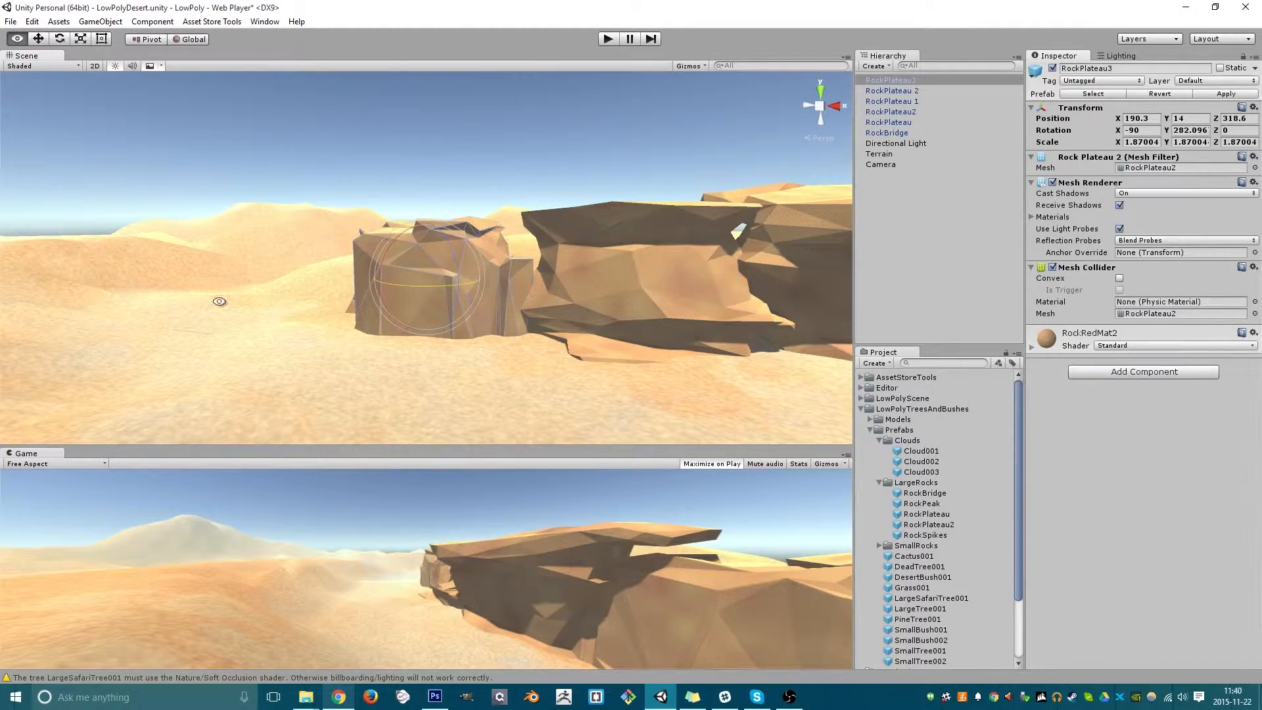
{"action": "left_click_drag", "start_coordinate": [217, 301], "coordinate": [394, 385], "text": "alt"}
{"action": "key", "text": "r"}
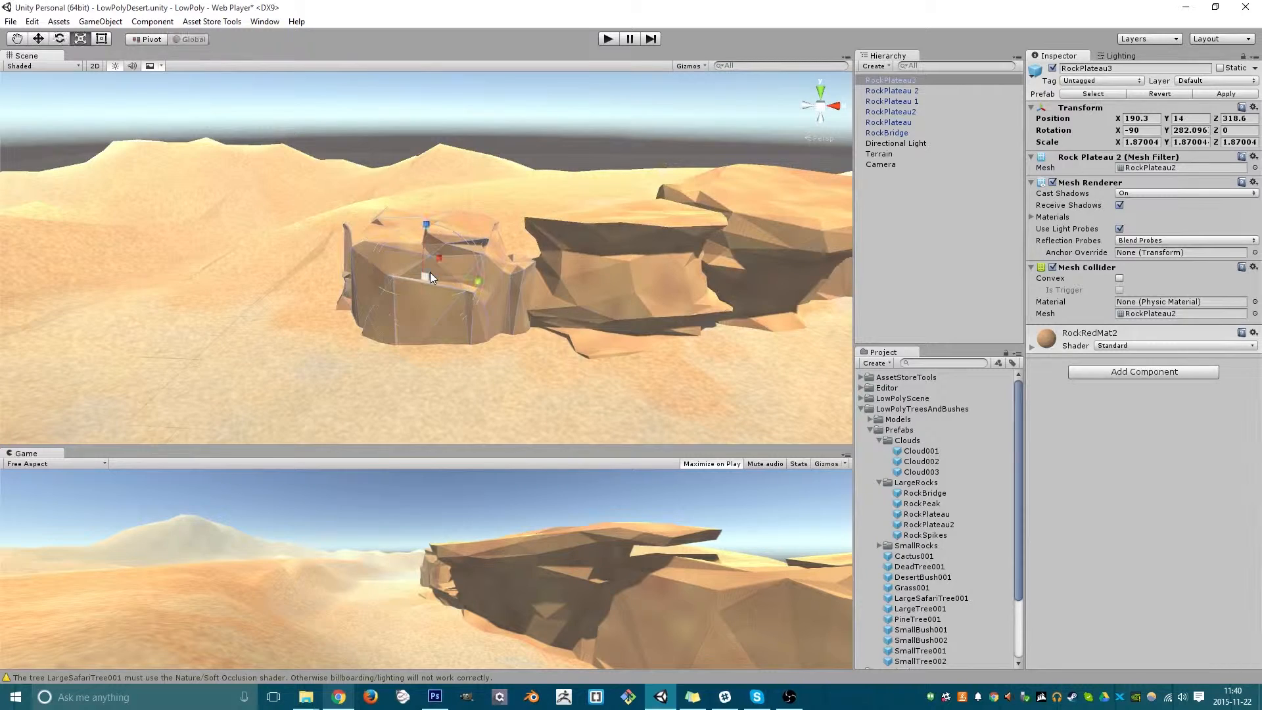
{"action": "left_click_drag", "start_coordinate": [430, 272], "coordinate": [365, 203]}
{"action": "key", "text": "w"}
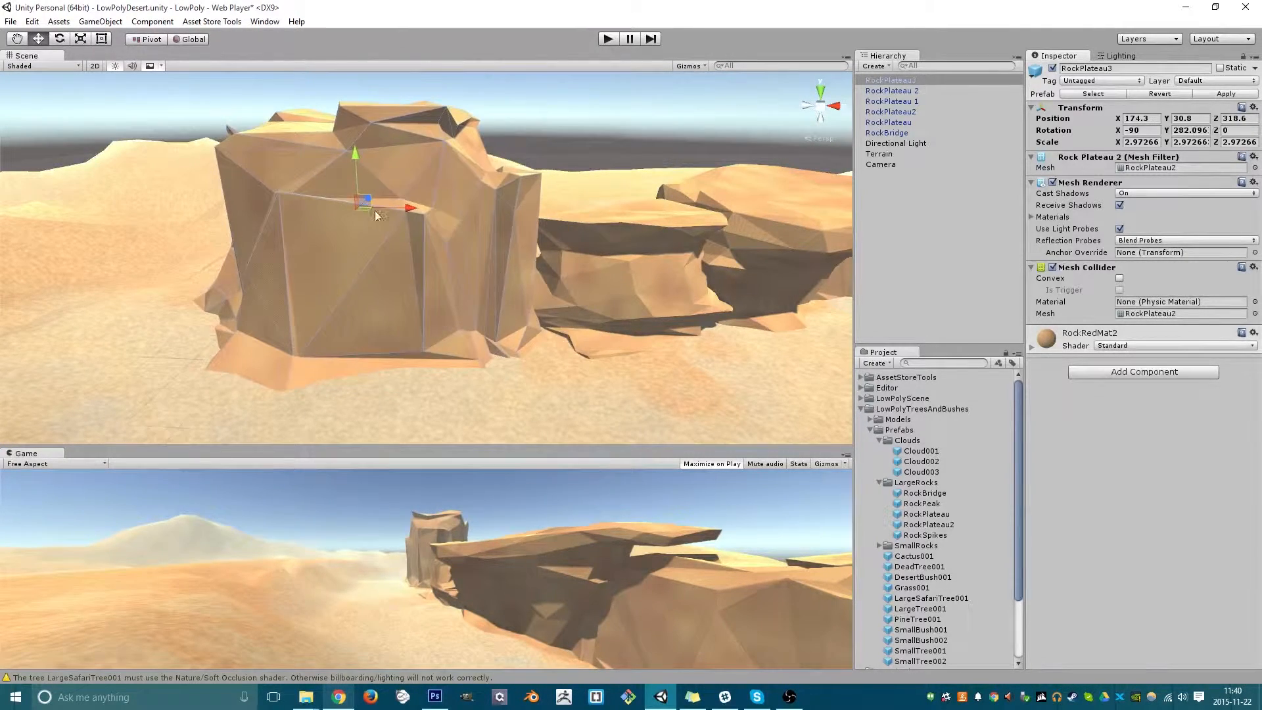
- Move the enlarged rock behind the end of the row, at about X 189.7, Z 344.4, and rotate it to about 299° in Y
{"action": "left_click_drag", "start_coordinate": [565, 283], "coordinate": [407, 380], "text": "alt"}
{"action": "left_click_drag", "start_coordinate": [428, 173], "coordinate": [634, 341]}
{"action": "key", "text": "e"}
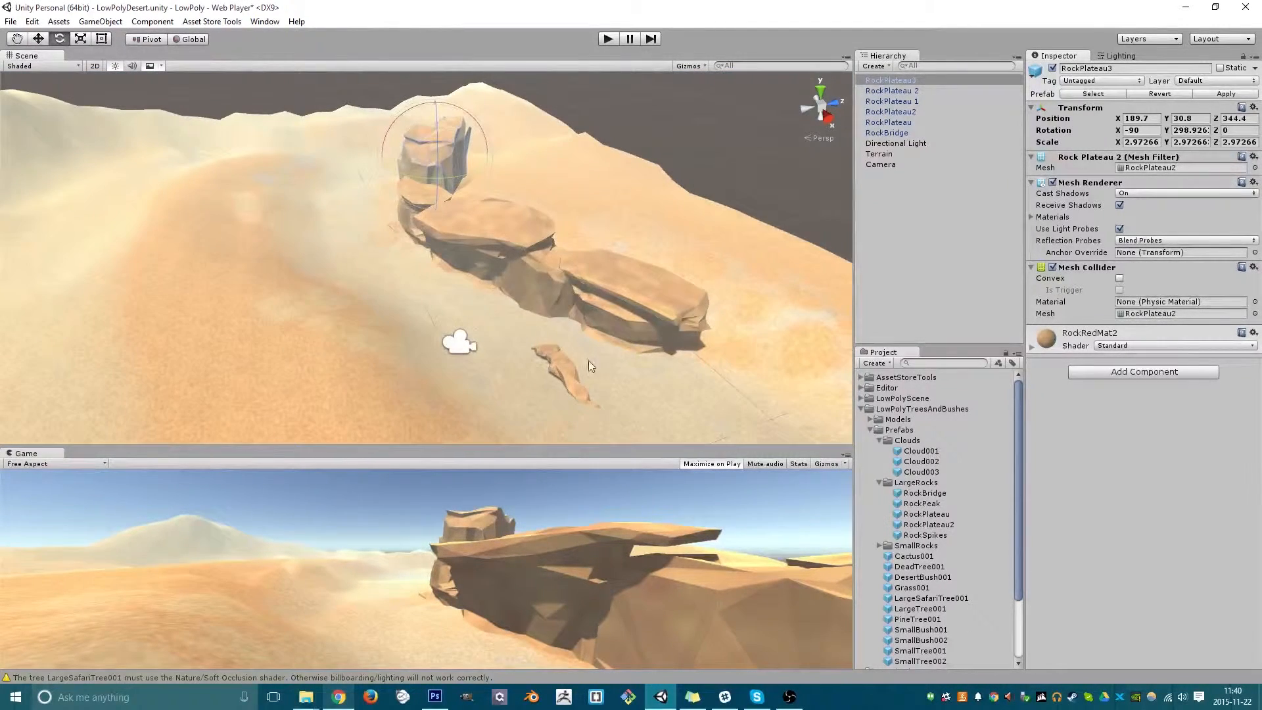
- Select the RockBridge and check the desert canyon screenshot on the asset's store page in Chrome, returning to Unity
{"action": "left_click", "coordinate": [563, 365]}
{"action": "key", "text": "w"}
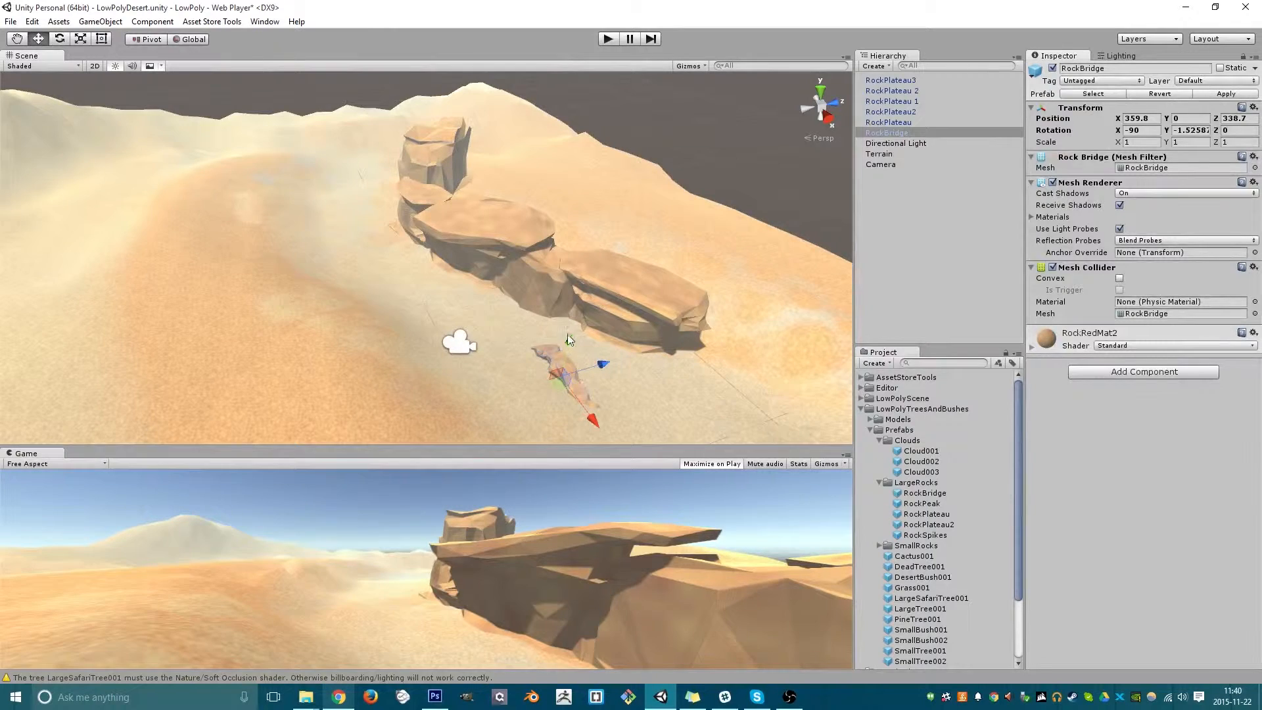
{"action": "left_click", "coordinate": [338, 697]}
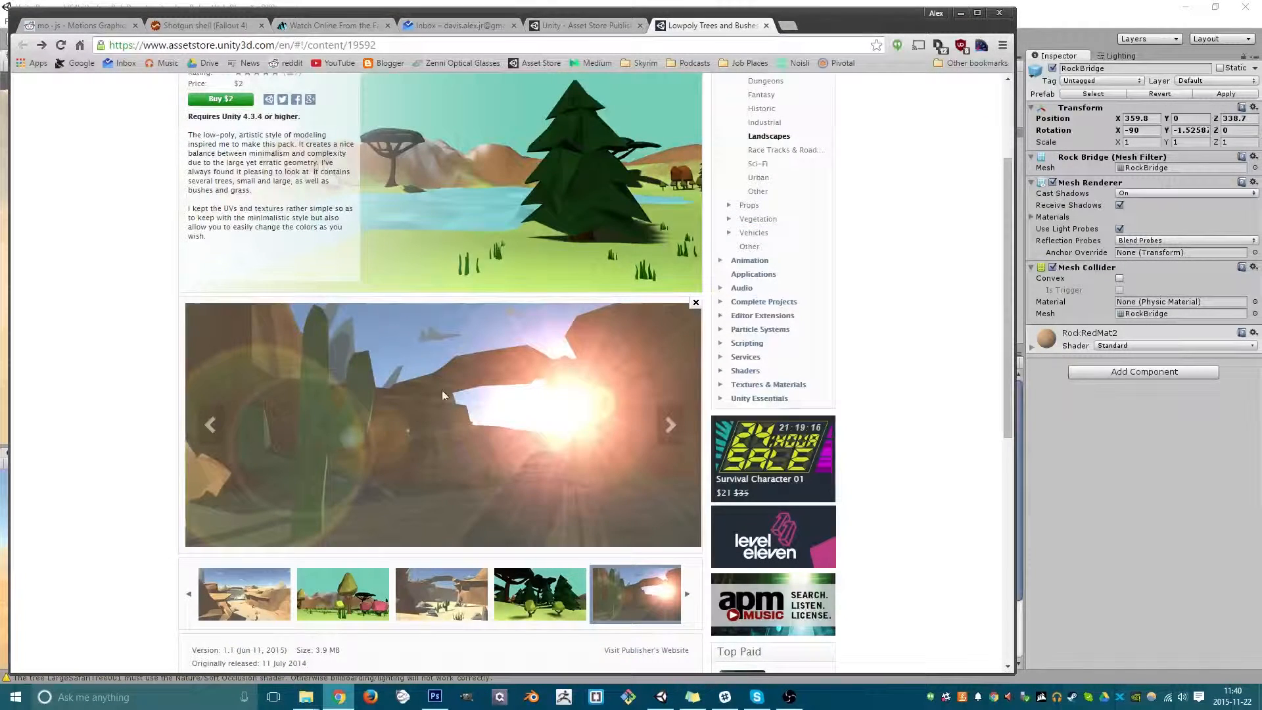
{"action": "left_click", "coordinate": [251, 610]}
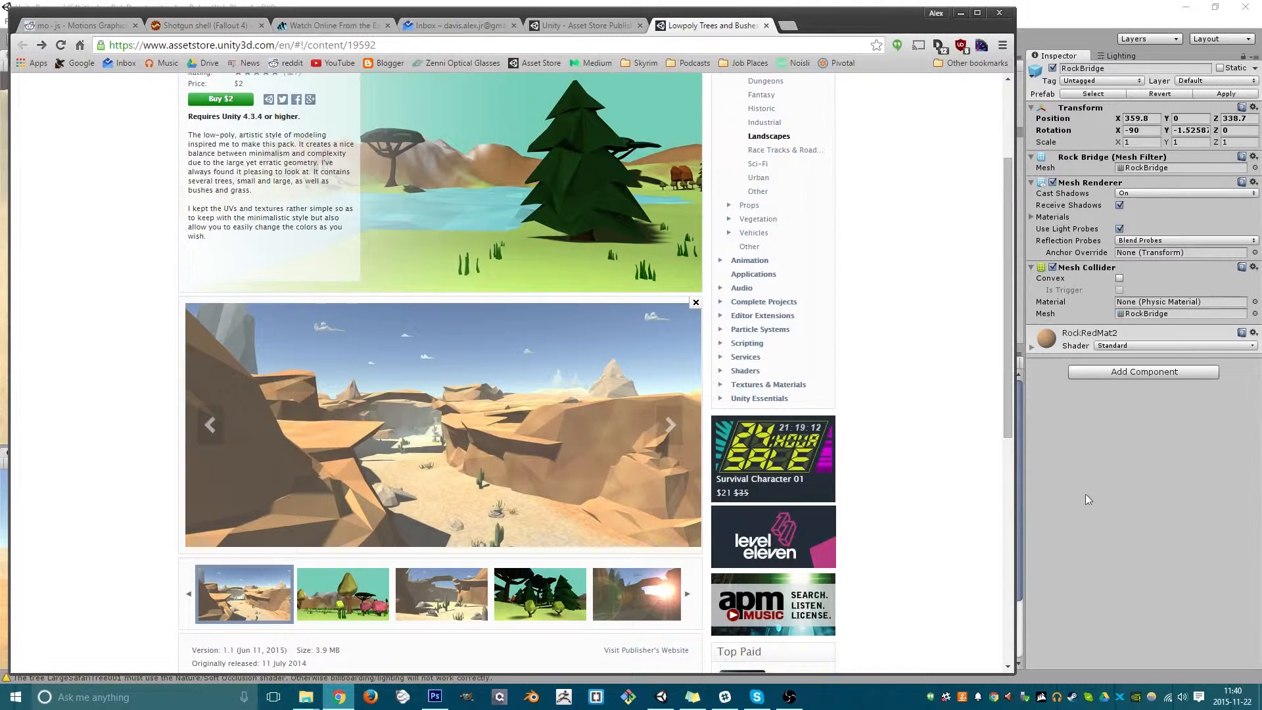
{"action": "key", "text": "alt+Tab"}
- Raise the RockBridge beside the rock row to about X 287.9, Y 31.4, Z 296.6 and rotate it to about 60.6° in Y
{"action": "left_click_drag", "start_coordinate": [575, 336], "coordinate": [479, 242]}
{"action": "key", "text": "e"}
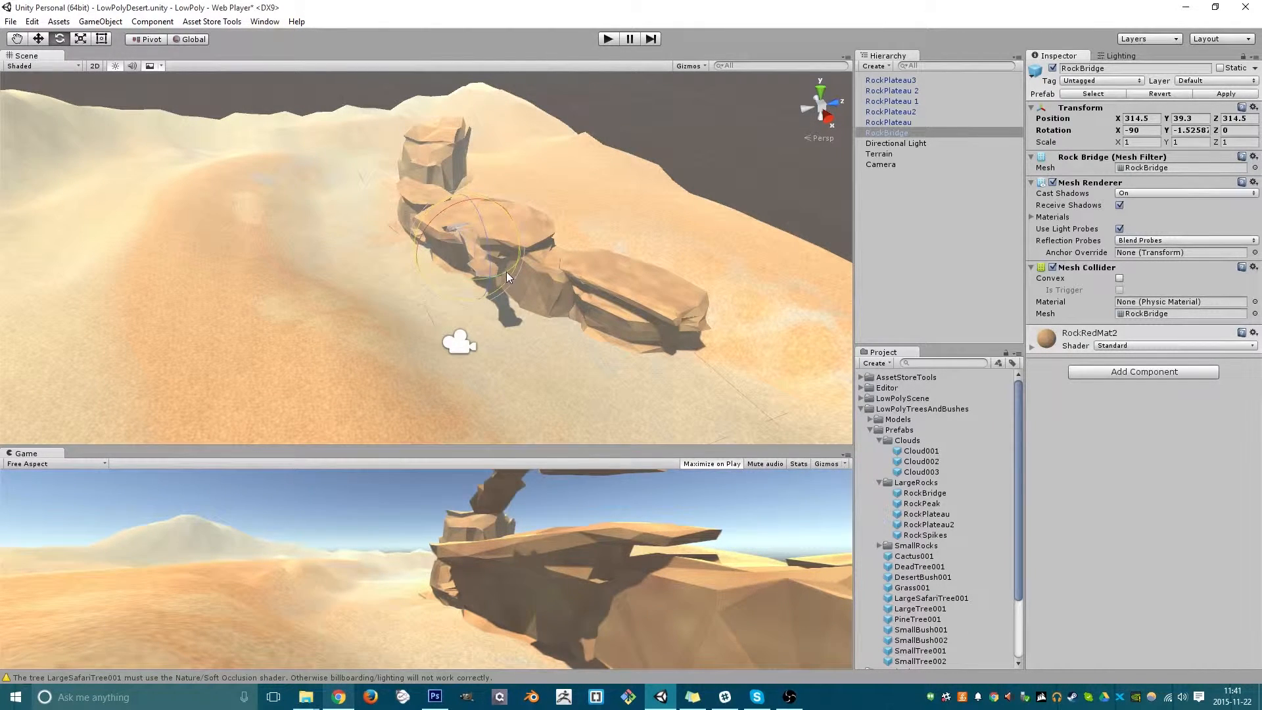
{"action": "left_click_drag", "start_coordinate": [506, 271], "coordinate": [415, 283]}
{"action": "left_click_drag", "start_coordinate": [499, 246], "coordinate": [634, 283], "text": "alt"}
{"action": "key", "text": "w"}
- Duplicate the RockPlateau next to the bridge, then move and rotate the copy to support the bridge's free end
{"action": "left_click", "coordinate": [474, 271]}
{"action": "key", "text": "ctrl+d"}
{"action": "key", "text": "e"}
{"action": "key", "text": "w"}
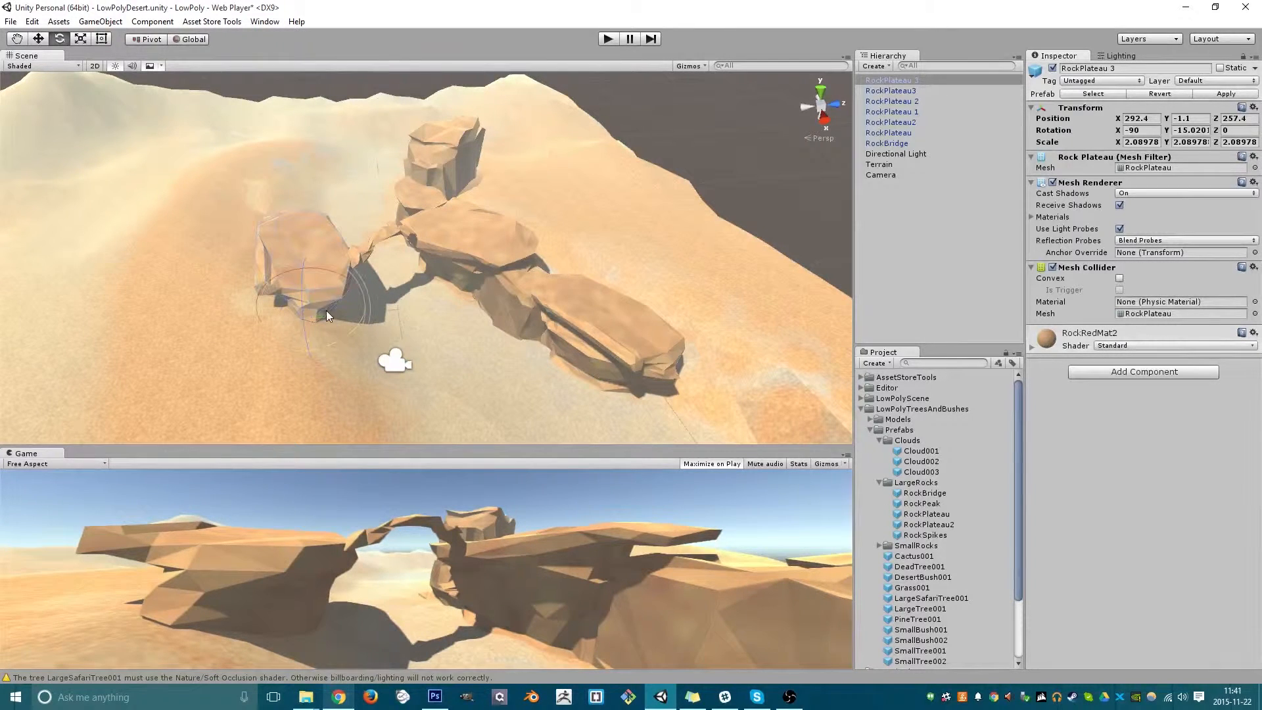
{"action": "left_click_drag", "start_coordinate": [321, 314], "coordinate": [354, 294]}
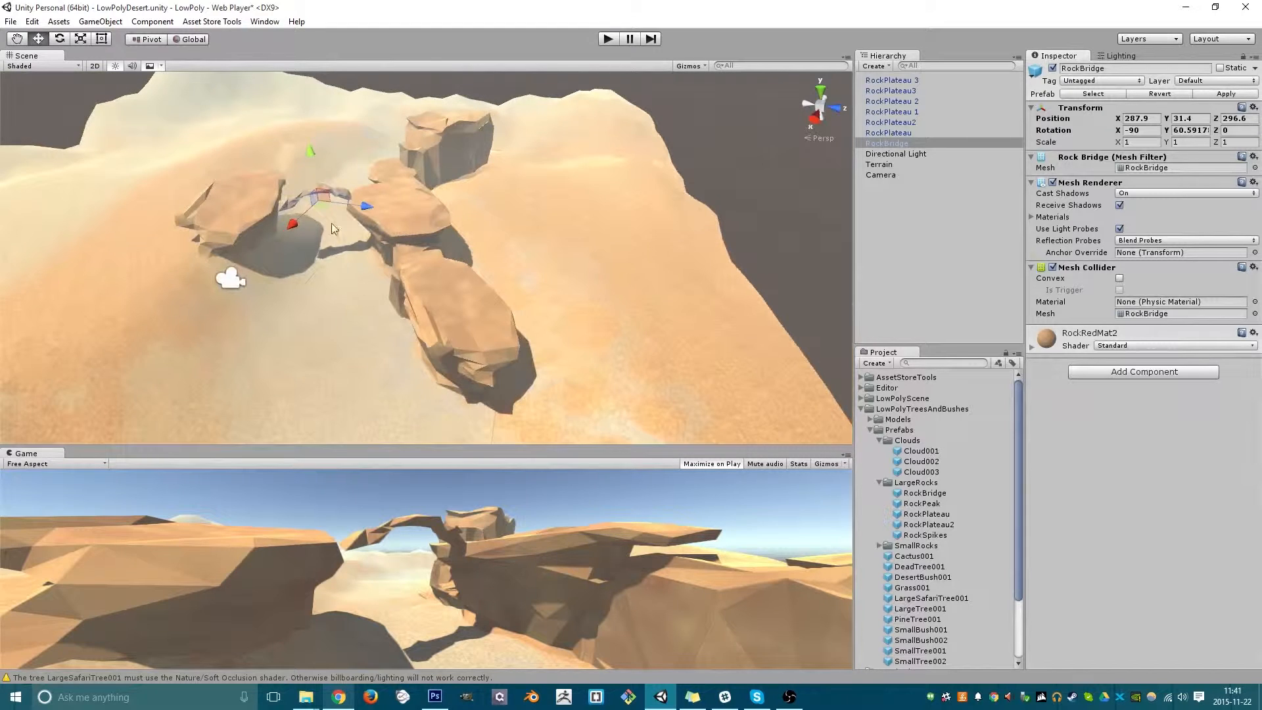
- Switch the handles to local orientation and stretch the RockBridge to a scale of about 1.45 in X
{"action": "left_click", "coordinate": [189, 40]}
{"action": "key", "text": "e"}
{"action": "key", "text": "r"}
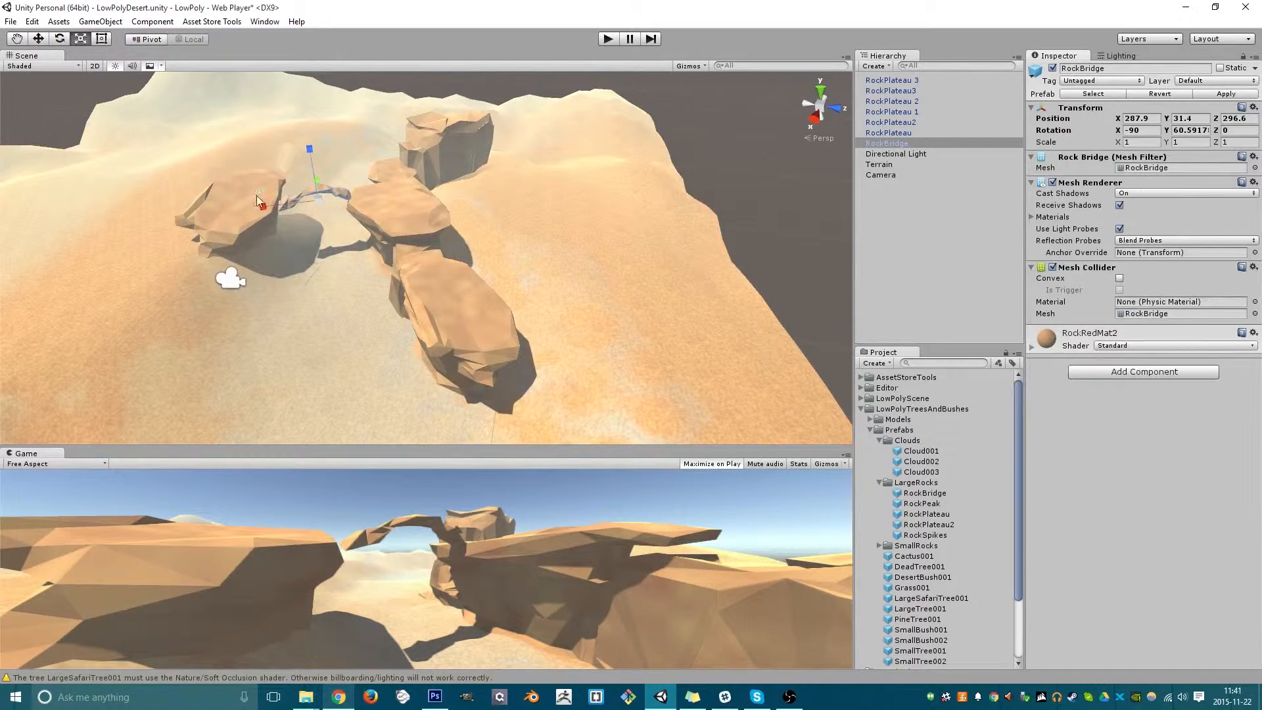
{"action": "left_click_drag", "start_coordinate": [258, 201], "coordinate": [238, 220]}
{"action": "middle_click_drag", "start_coordinate": [238, 219], "coordinate": [401, 314]}
{"action": "scroll", "coordinate": [421, 368], "scroll_direction": "up", "scroll_amount": 5}
{"action": "middle_click_drag", "start_coordinate": [432, 403], "coordinate": [432, 366]}
{"action": "left_click_drag", "start_coordinate": [432, 366], "coordinate": [414, 326], "text": "alt"}
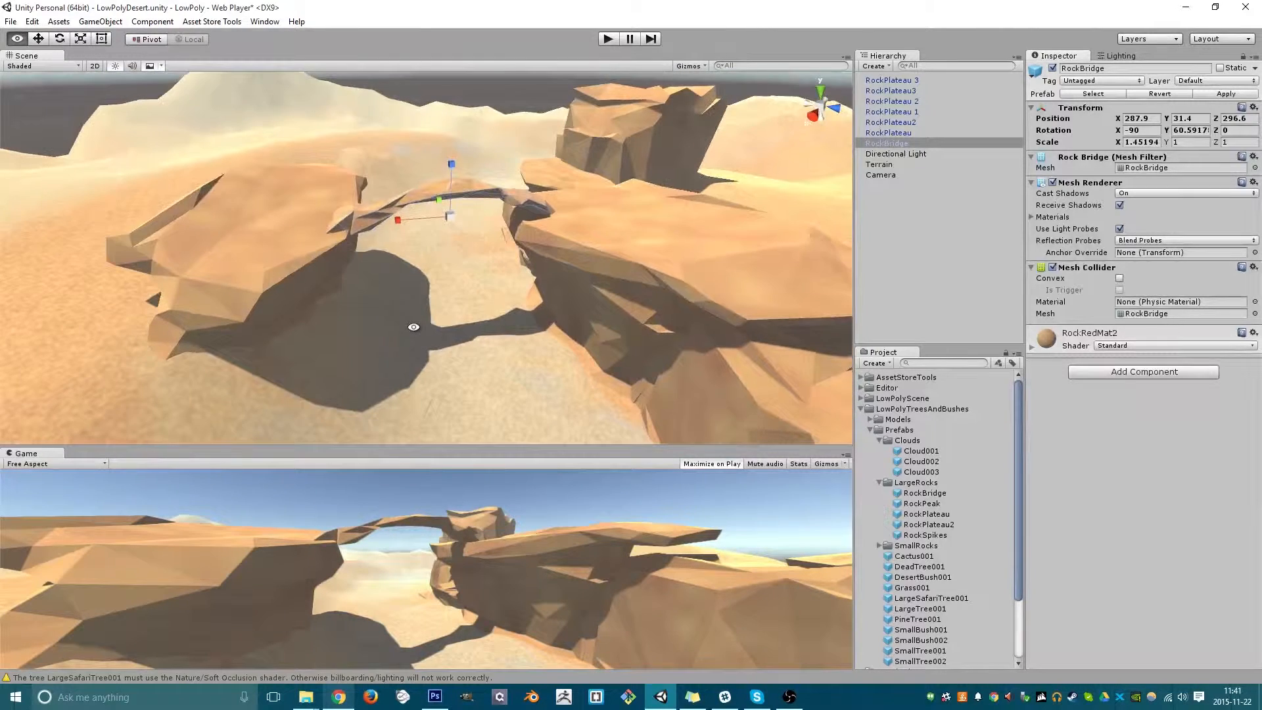
- Reposition the stretched RockBridge between both plateaus at about X 289.8, Y 29.2, Z 293.3
{"action": "key", "text": "w"}
{"action": "left_click_drag", "start_coordinate": [435, 217], "coordinate": [371, 220]}
{"action": "left_click_drag", "start_coordinate": [431, 166], "coordinate": [432, 176]}
{"action": "left_click_drag", "start_coordinate": [312, 217], "coordinate": [444, 249], "text": "alt"}
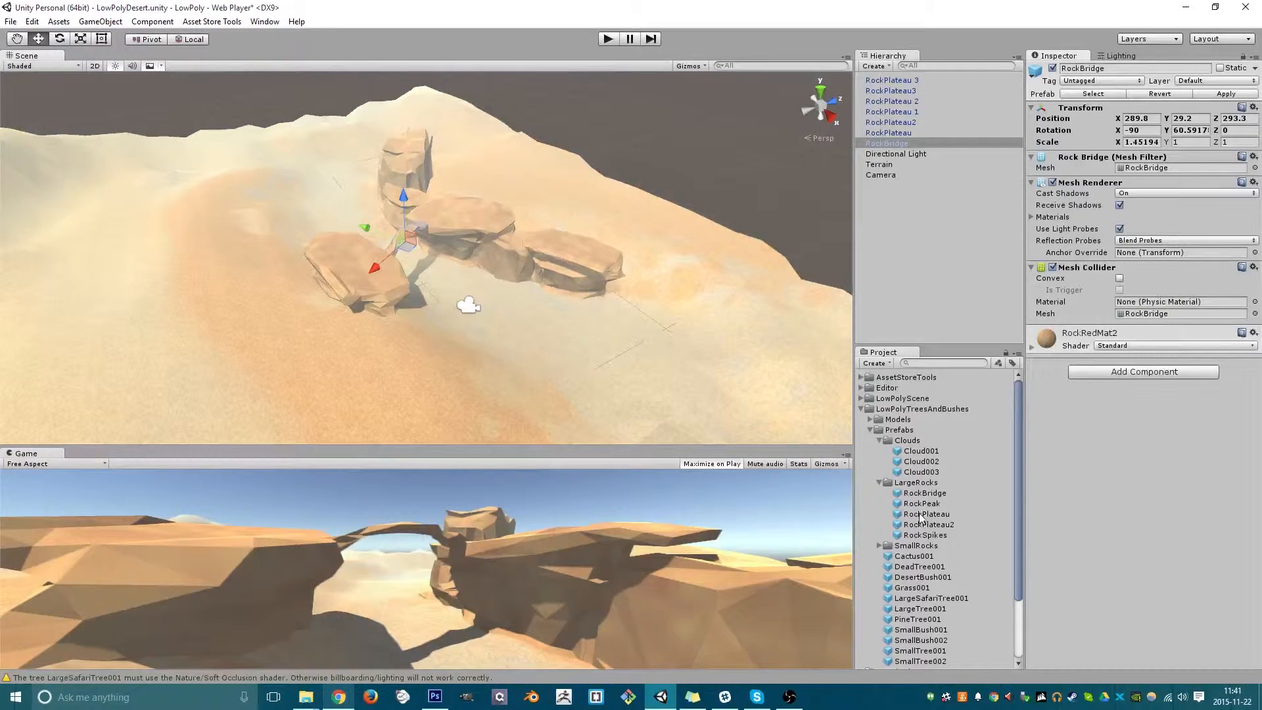
- Place a RockPeak prefab at the near end of the rock row, about X 375, Z 398.5, and scale it to about 1.99
{"action": "left_click_drag", "start_coordinate": [639, 366], "coordinate": [515, 315], "text": "alt"}
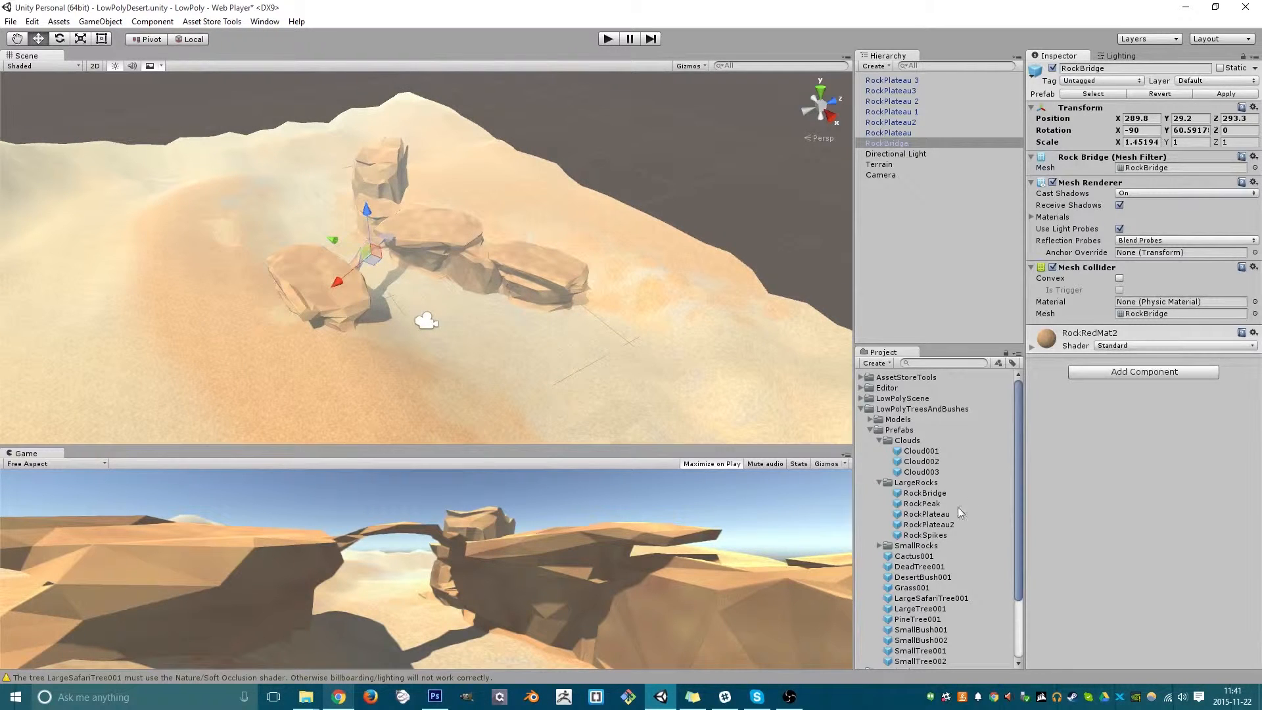
{"action": "left_click_drag", "start_coordinate": [923, 506], "coordinate": [654, 347]}
{"action": "key", "text": "e"}
{"action": "key", "text": "r"}
{"action": "left_click_drag", "start_coordinate": [500, 326], "coordinate": [441, 280], "text": "alt"}
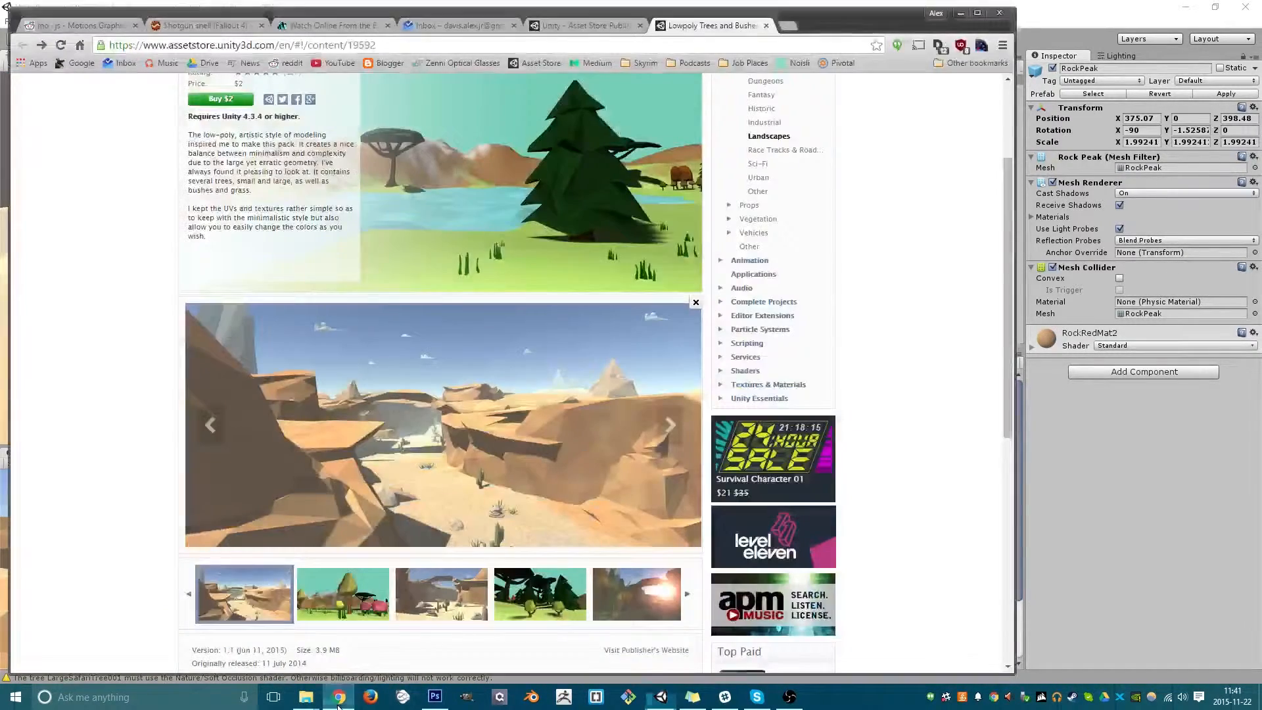
- Browse the asset's store gallery in Chrome and examine the wide desert screenshot for how the large rocks are arranged
{"action": "left_click", "coordinate": [339, 697]}
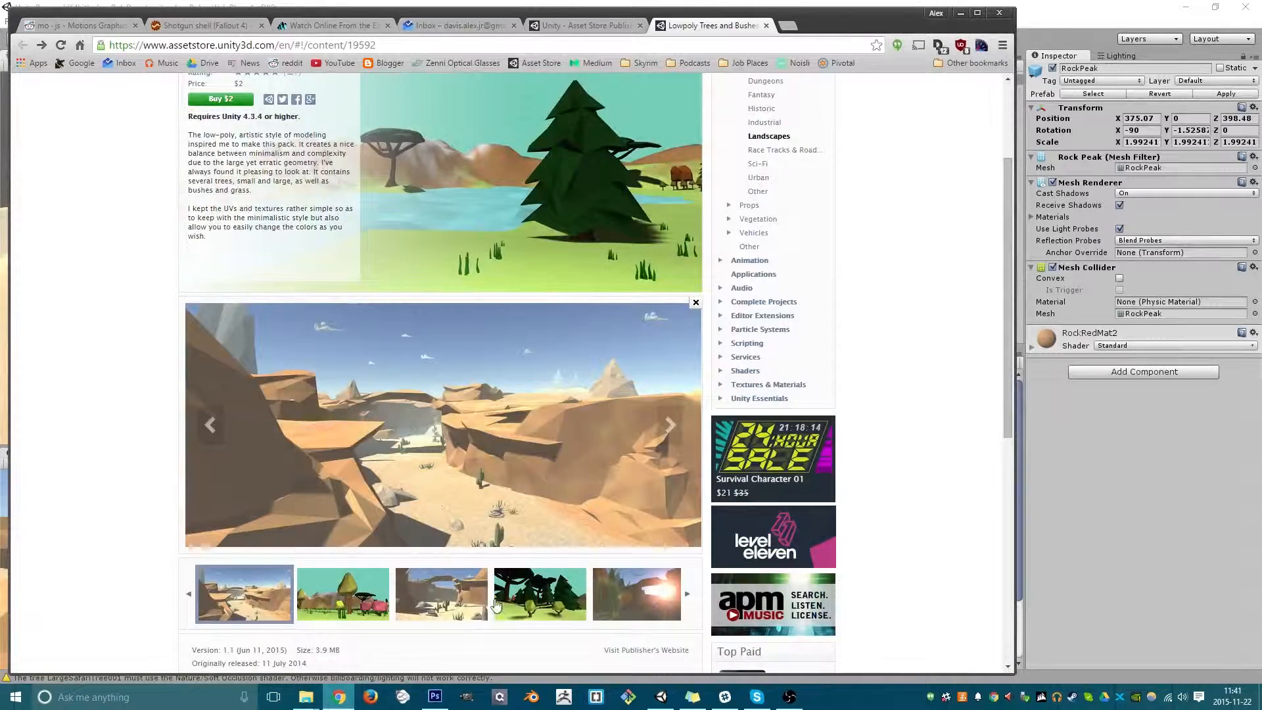
{"action": "left_click", "coordinate": [625, 605]}
{"action": "left_click", "coordinate": [246, 592]}
{"action": "left_click", "coordinate": [191, 596]}
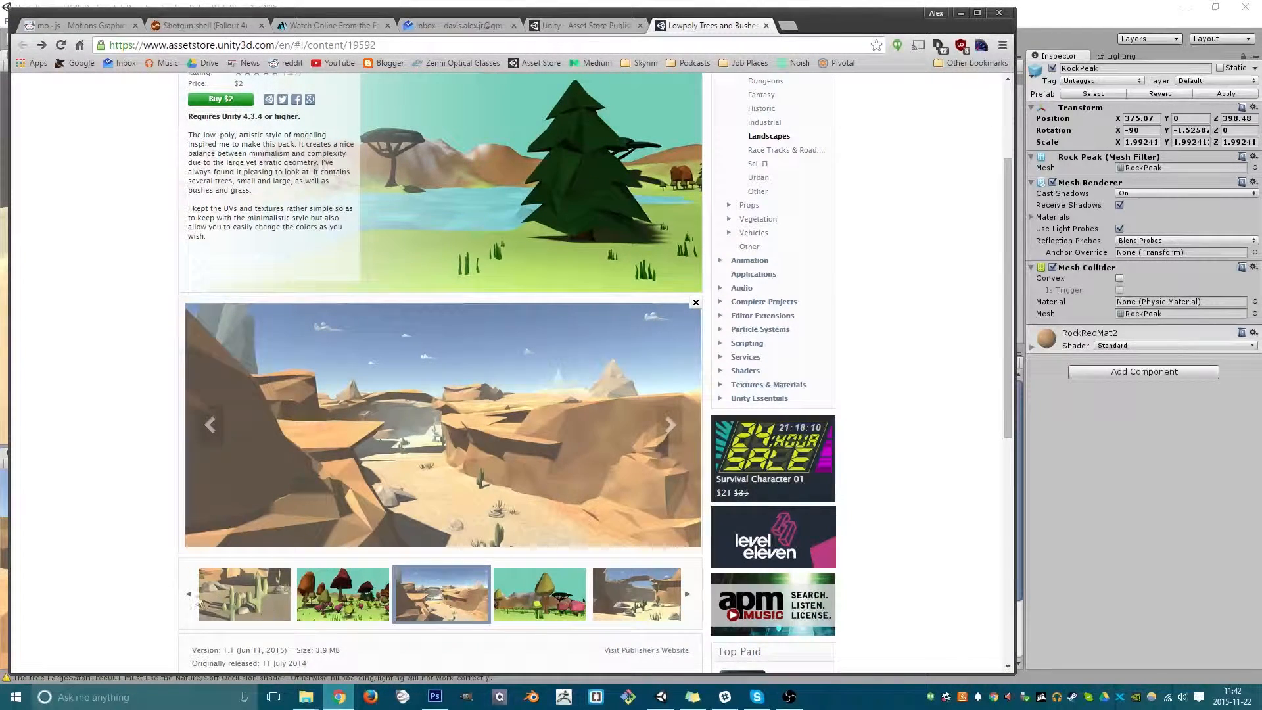
{"action": "left_click", "coordinate": [190, 597]}
{"action": "left_click", "coordinate": [686, 596]}
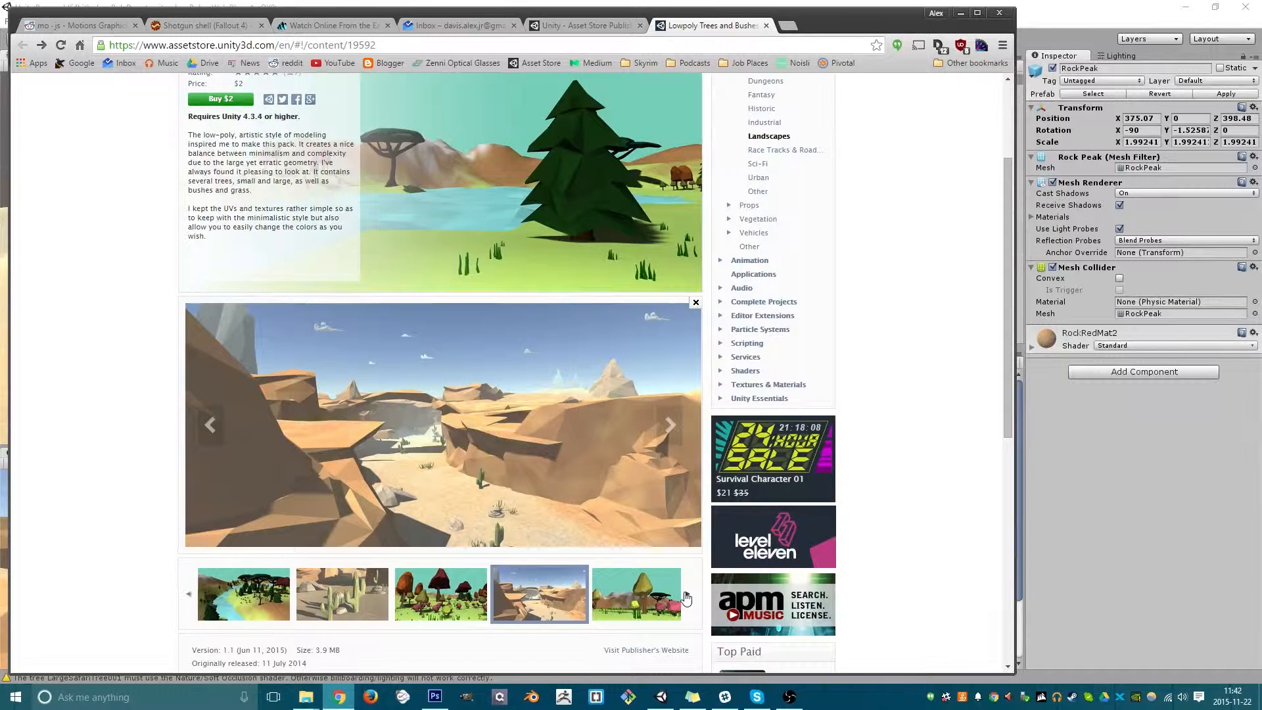
{"action": "left_click", "coordinate": [686, 597]}
{"action": "left_click", "coordinate": [686, 597]}
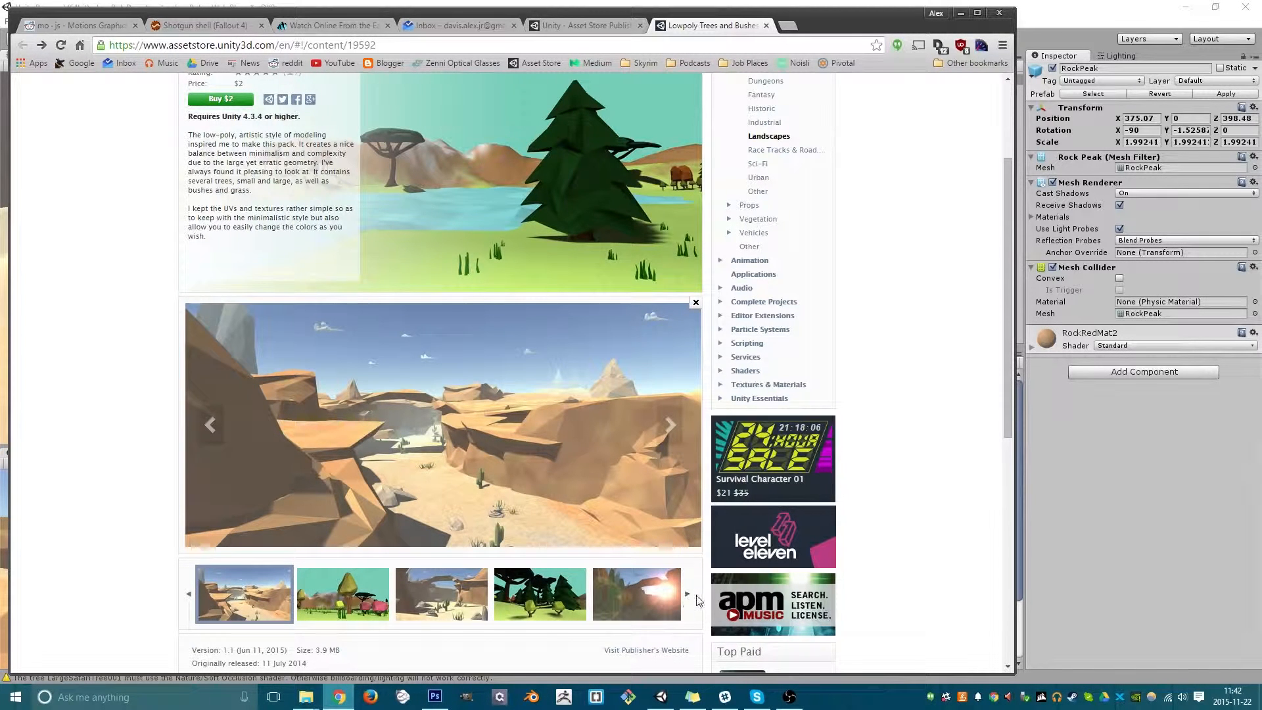
{"action": "left_click", "coordinate": [686, 595]}
{"action": "left_click", "coordinate": [686, 595]}
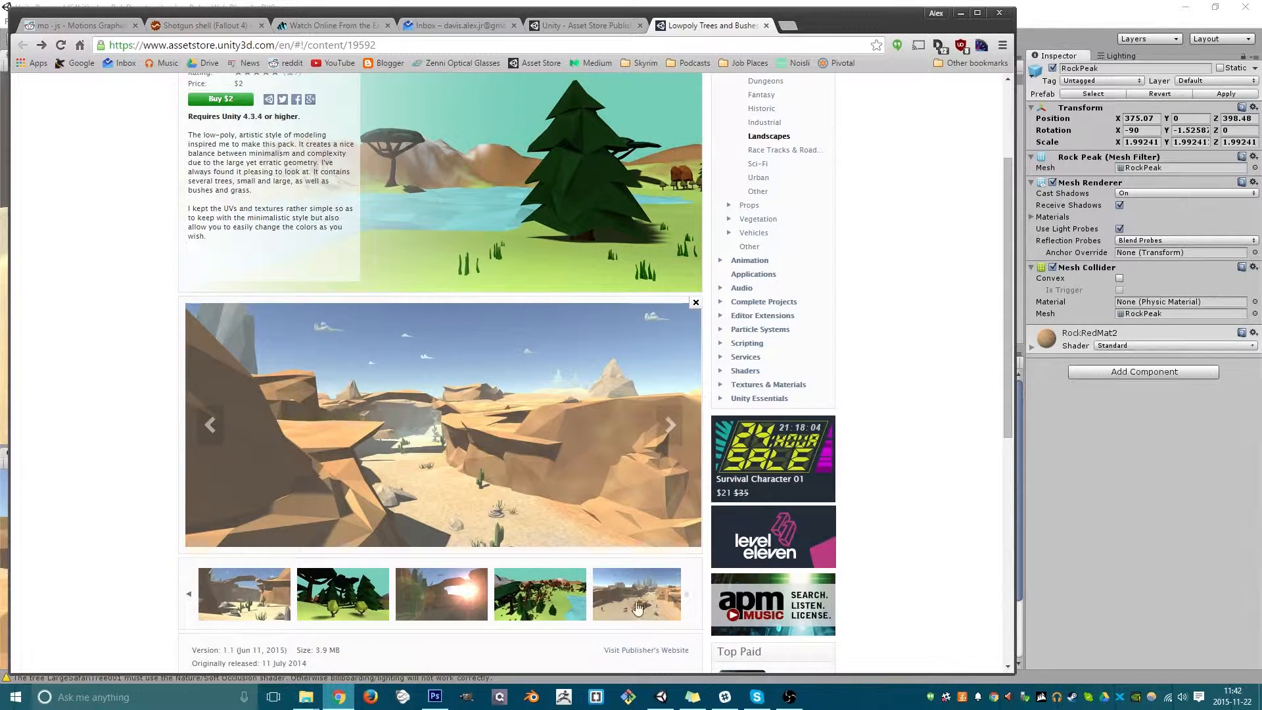
{"action": "left_click", "coordinate": [636, 605]}
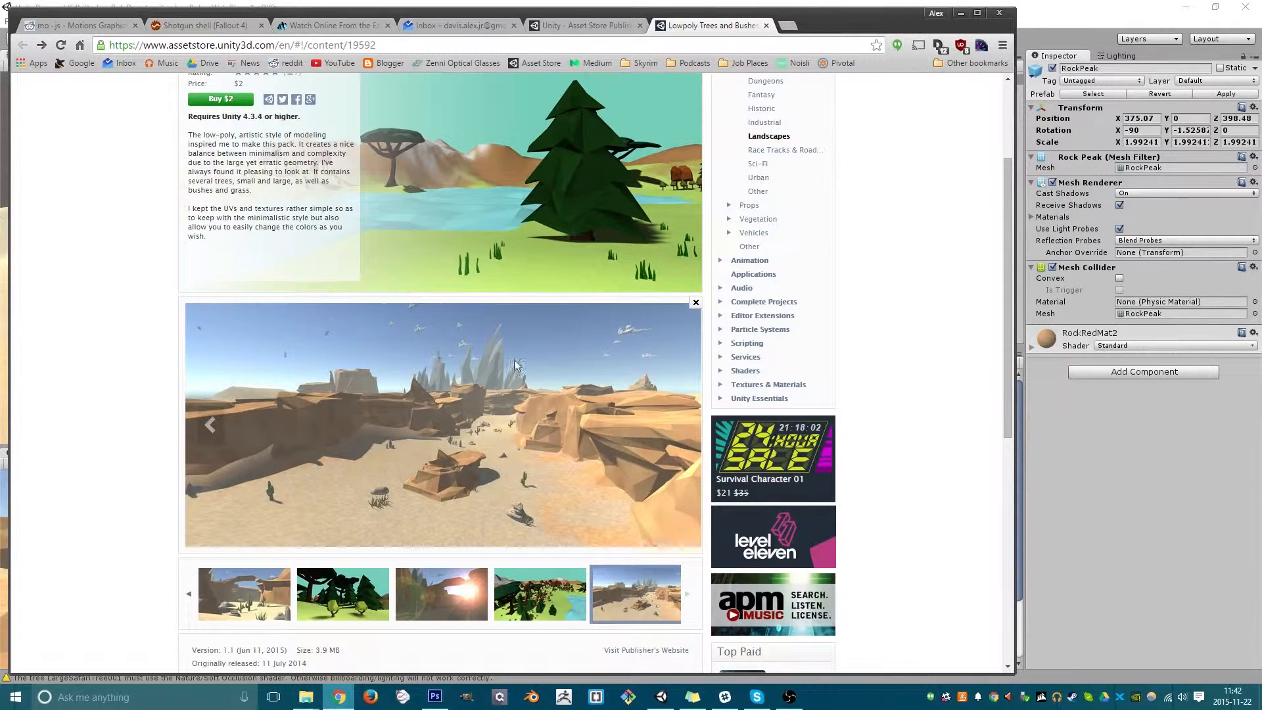
{"action": "left_click", "coordinate": [1054, 490]}
- Place a RockSpikes prefab in the far terrain corner at about X 109.8, Z 109.7 and scale it to about 4.48
{"action": "left_click_drag", "start_coordinate": [578, 381], "coordinate": [473, 345], "text": "alt"}
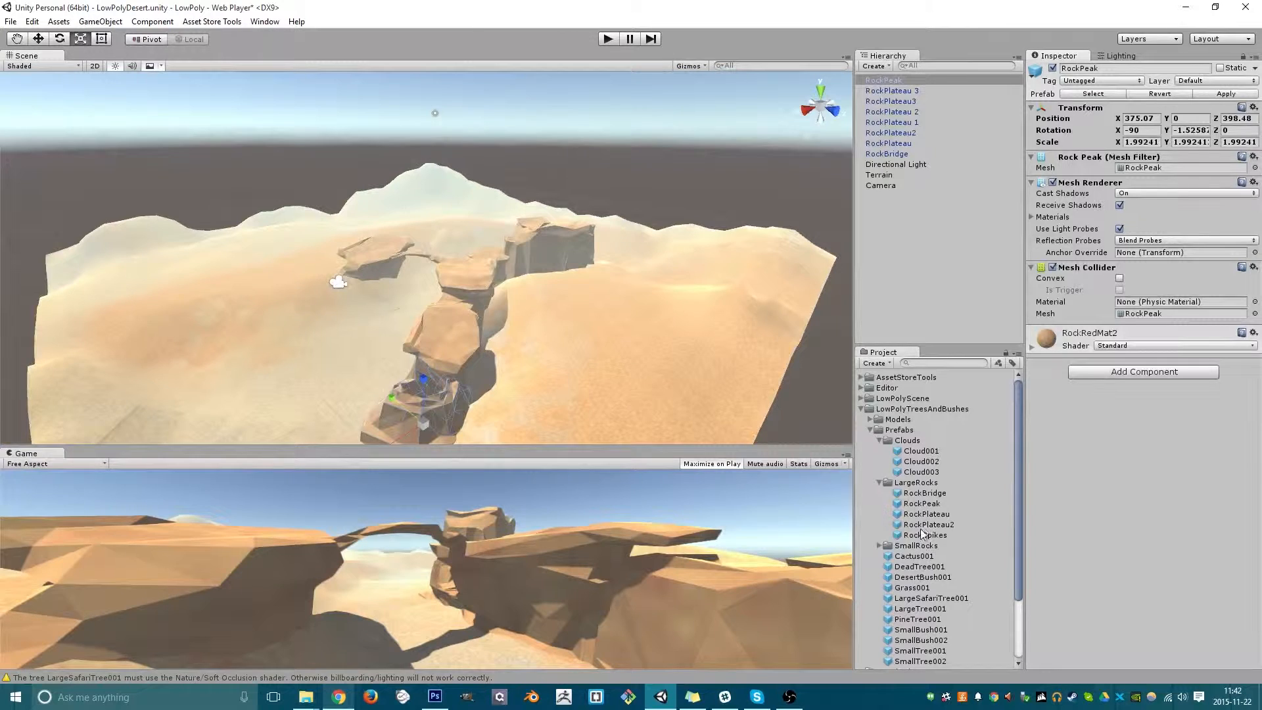
{"action": "left_click_drag", "start_coordinate": [785, 453], "coordinate": [428, 212]}
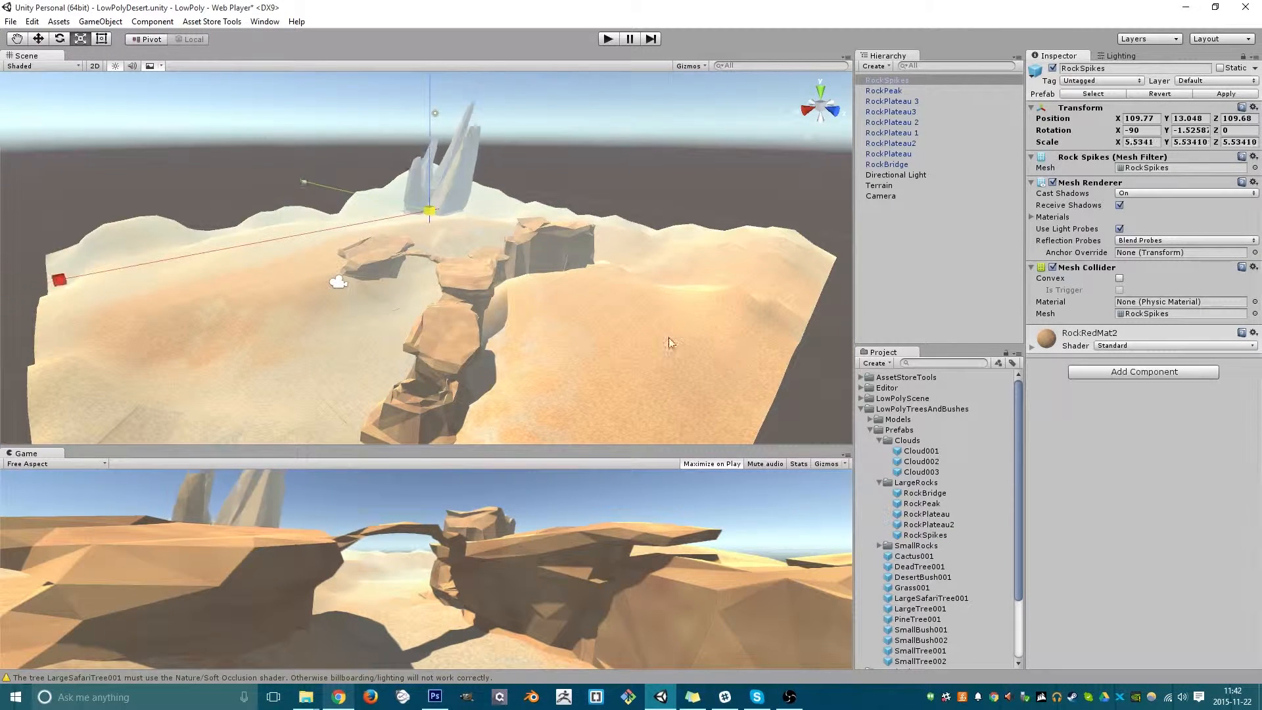
{"action": "middle_click_drag", "start_coordinate": [472, 256], "coordinate": [530, 359]}
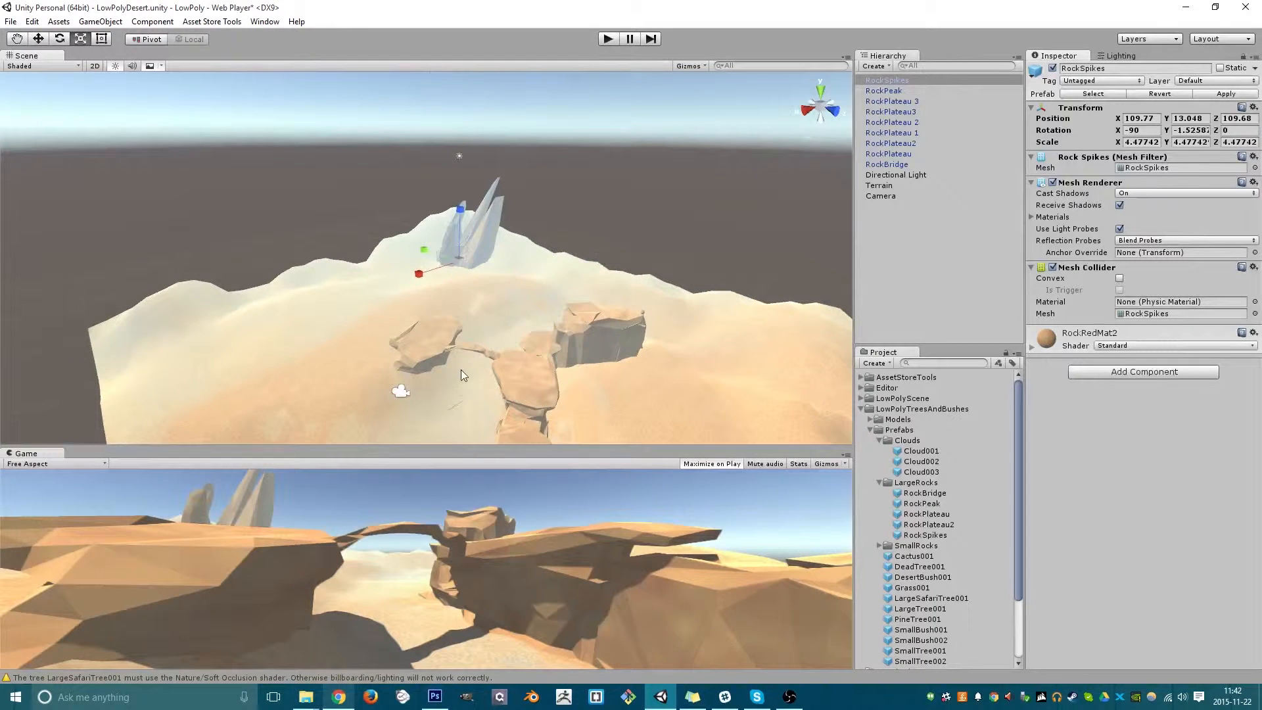
- Duplicate the RockSpikes, place the copy beside it at about X 171, Z 109.7, rotate it to about -50.2° in Y and shrink it
{"action": "key", "text": "ctrl+d"}
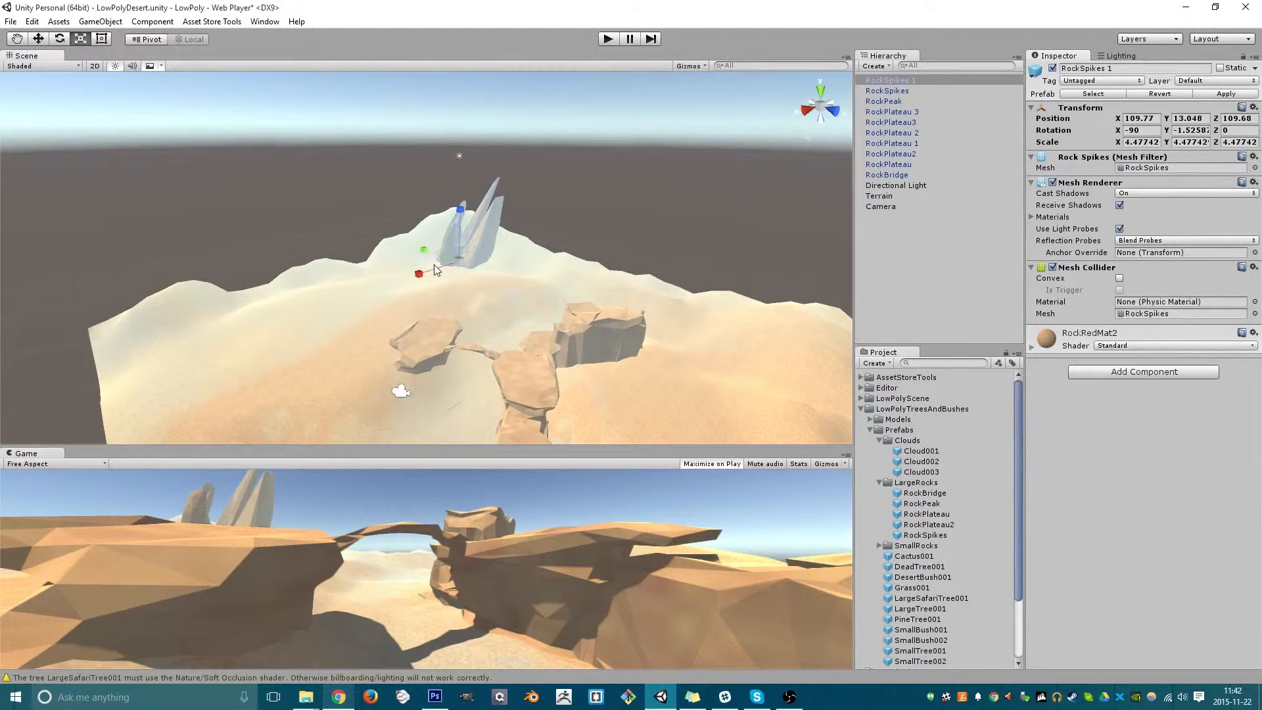
{"action": "key", "text": "e"}
{"action": "key", "text": "w"}
{"action": "left_click_drag", "start_coordinate": [458, 262], "coordinate": [525, 297]}
{"action": "key", "text": "e"}
{"action": "key", "text": "r"}
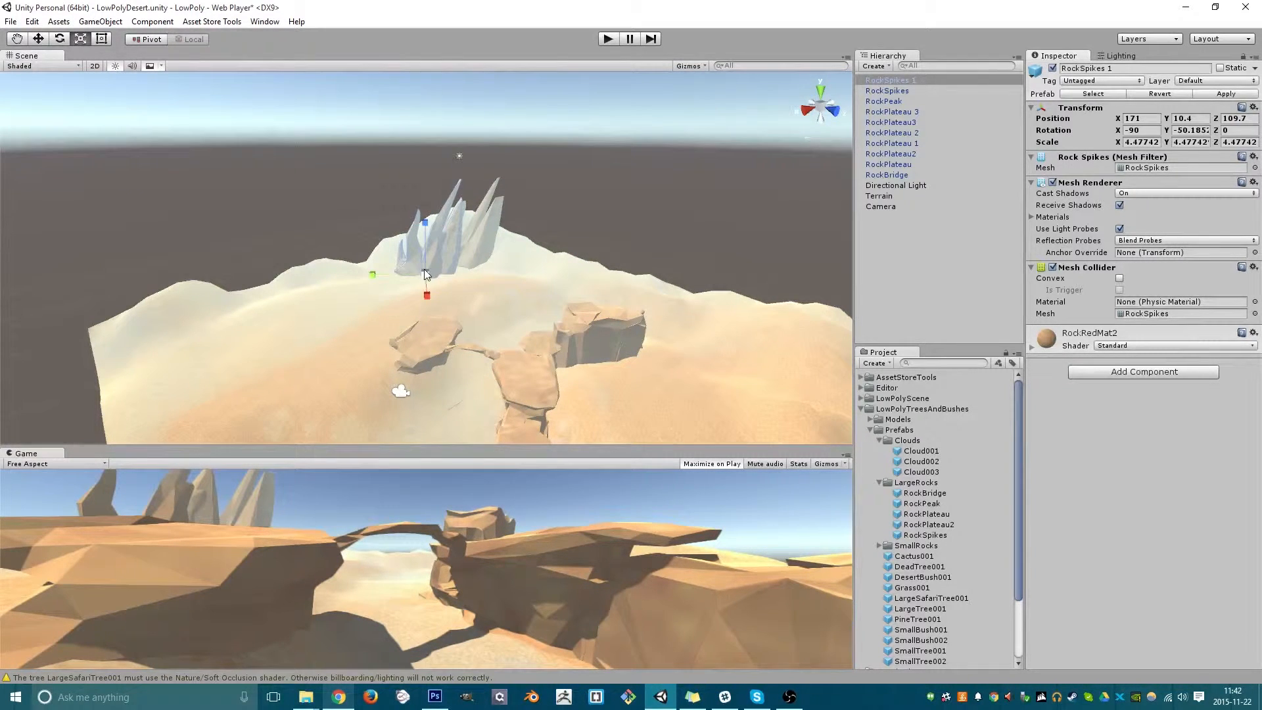
{"action": "left_click_drag", "start_coordinate": [424, 270], "coordinate": [451, 315]}
- Duplicate the large RockSpikes twice and move the newest copy away from the spike cluster
{"action": "key", "text": "ctrl+d"}
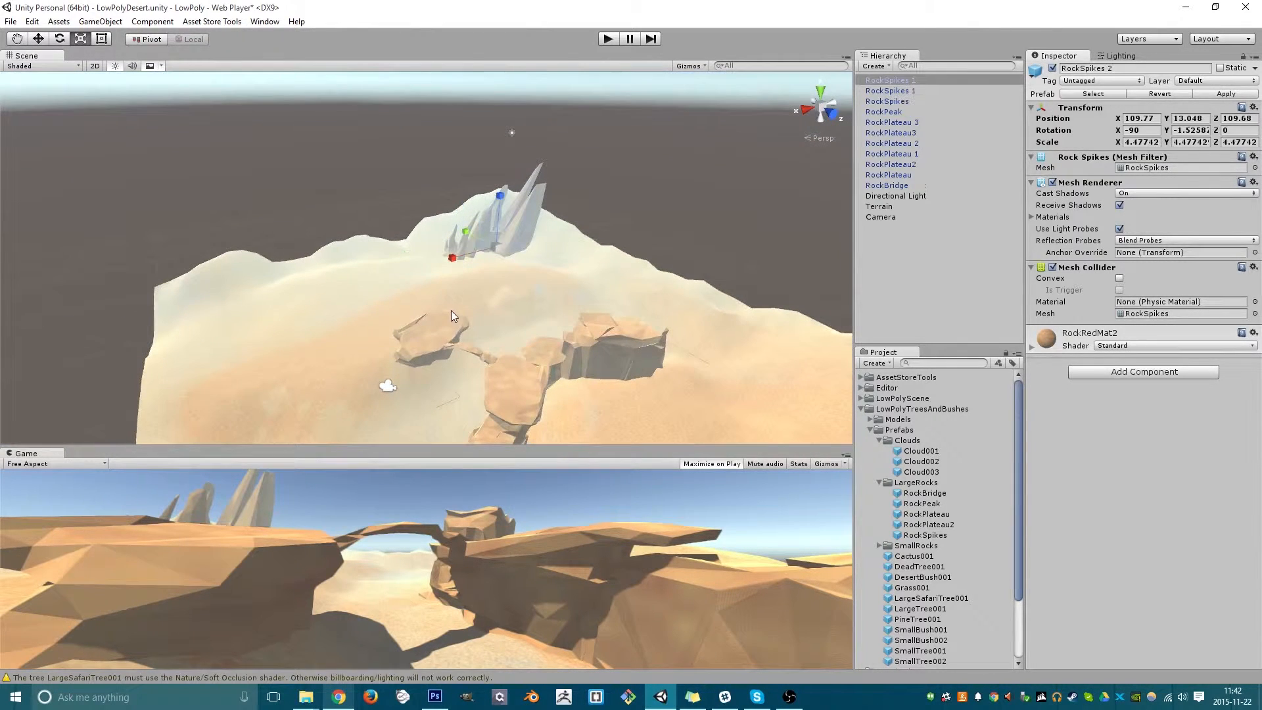
{"action": "key", "text": "e"}
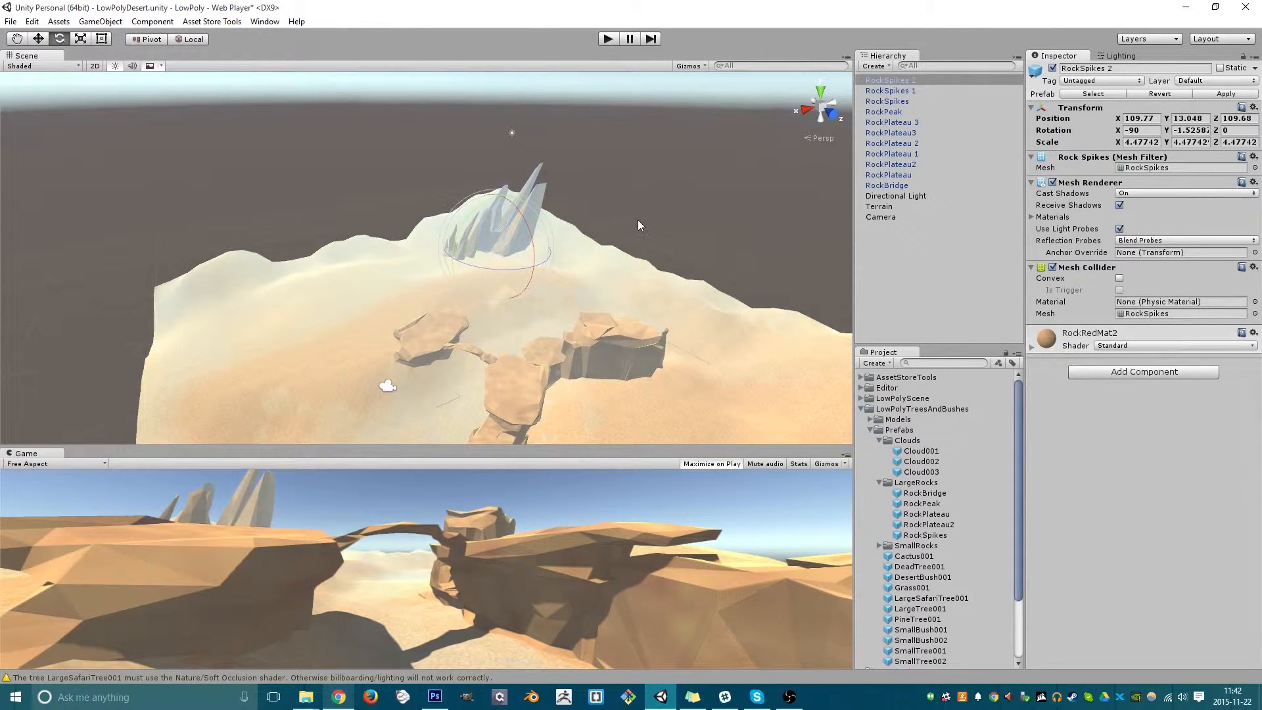
{"action": "key", "text": "ctrl+d"}
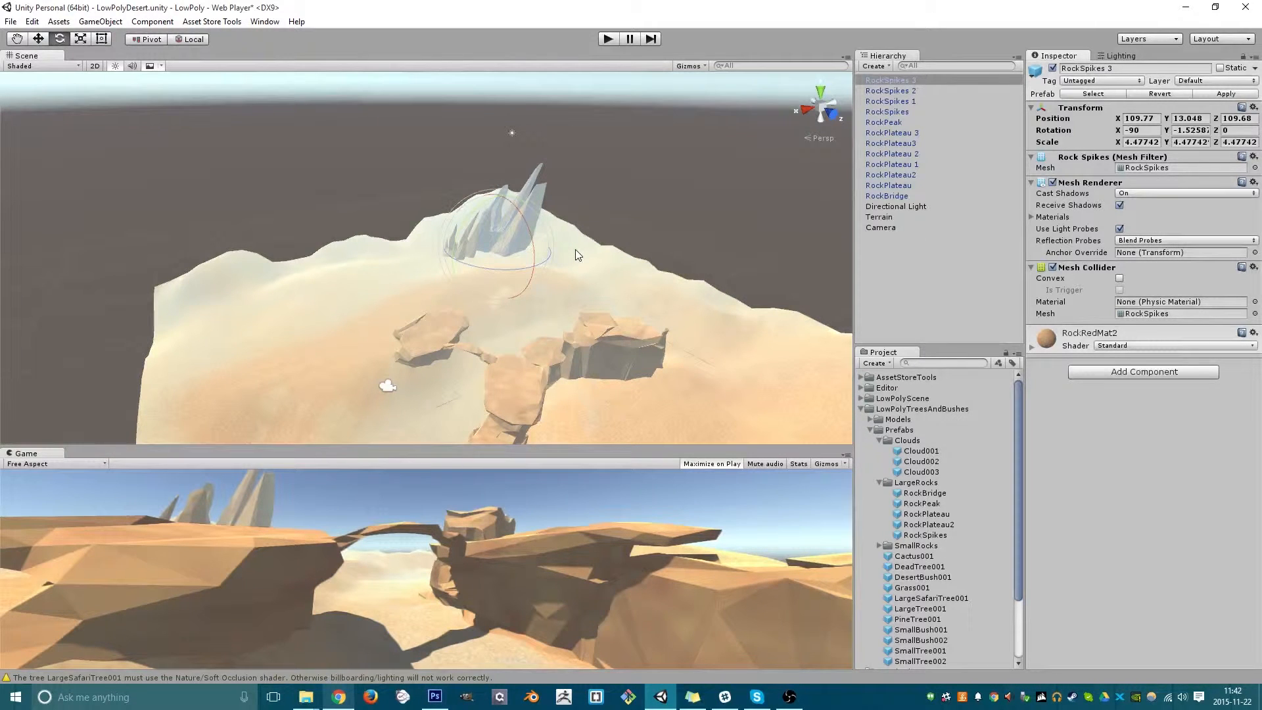
{"action": "key", "text": "w"}
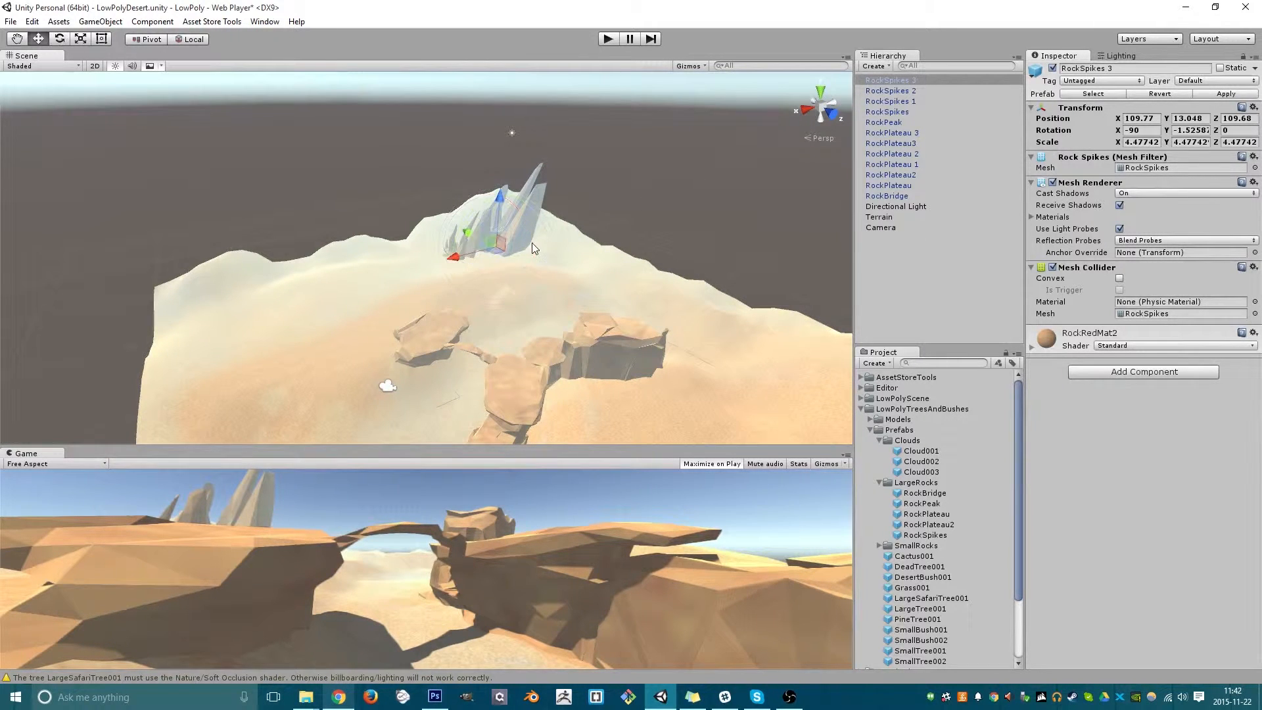
{"action": "left_click_drag", "start_coordinate": [493, 246], "coordinate": [560, 269]}
- Rotate the newest RockSpikes copy to about -121.4° in Y, shrink it to about 2.84 and position it at about X 288.2, Z 97.6
{"action": "key", "text": "e"}
{"action": "key", "text": "w"}
{"action": "key", "text": "r"}
{"action": "mouse_move", "coordinate": [369, 274]}
{"action": "left_mouse_down"}
{"action": "mouse_move", "coordinate": [322, 269]}
{"action": "mouse_move", "coordinate": [348, 275]}
{"action": "mouse_move", "coordinate": [367, 300]}
{"action": "left_mouse_up"}
{"action": "key", "text": "w"}
{"action": "key", "text": "e"}
- Compare the whole rock layout with the wide desert screenshot on the store page in Chrome, returning to Unity
{"action": "middle_click_drag", "start_coordinate": [532, 368], "coordinate": [541, 309]}
{"action": "scroll", "coordinate": [536, 315], "scroll_direction": "up", "scroll_amount": 3}
{"action": "middle_click_drag", "start_coordinate": [500, 368], "coordinate": [482, 295]}
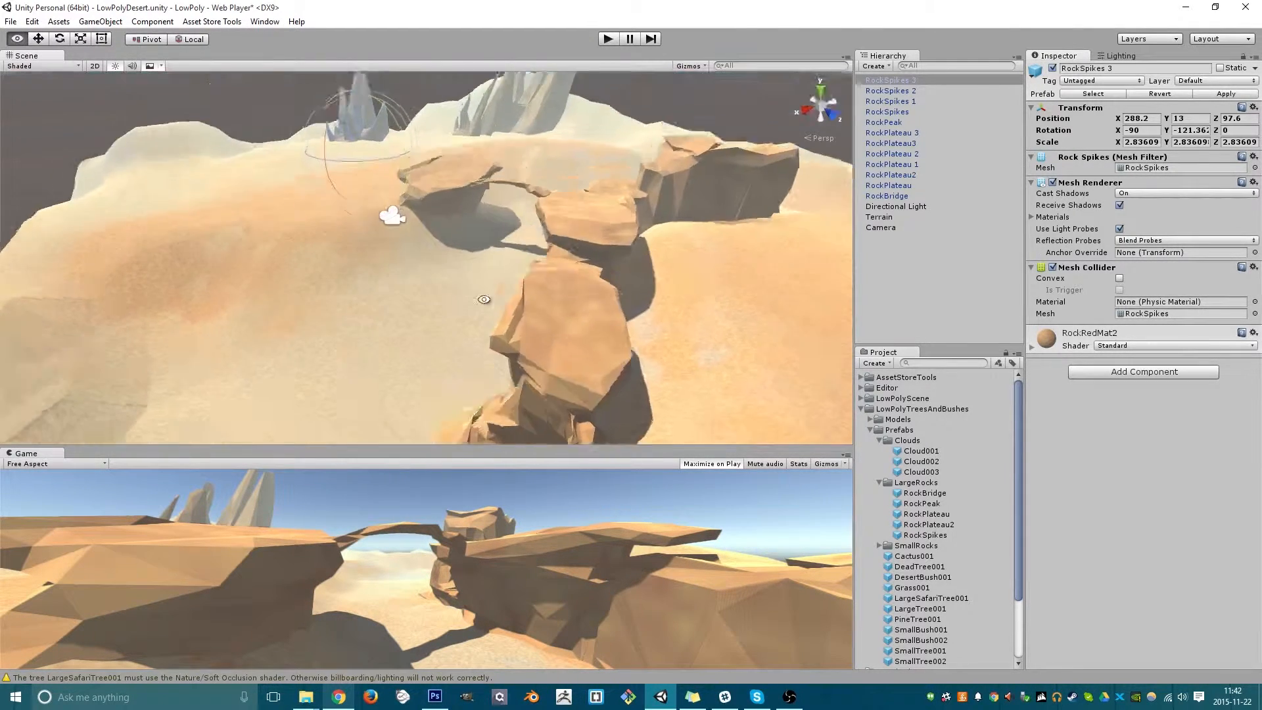
{"action": "mouse_move", "coordinate": [482, 296]}
{"action": "left_mouse_down", "text": "alt"}
{"action": "mouse_move", "coordinate": [636, 336]}
{"action": "mouse_move", "coordinate": [485, 273]}
{"action": "mouse_move", "coordinate": [480, 309]}
{"action": "left_mouse_up", "text": "alt"}
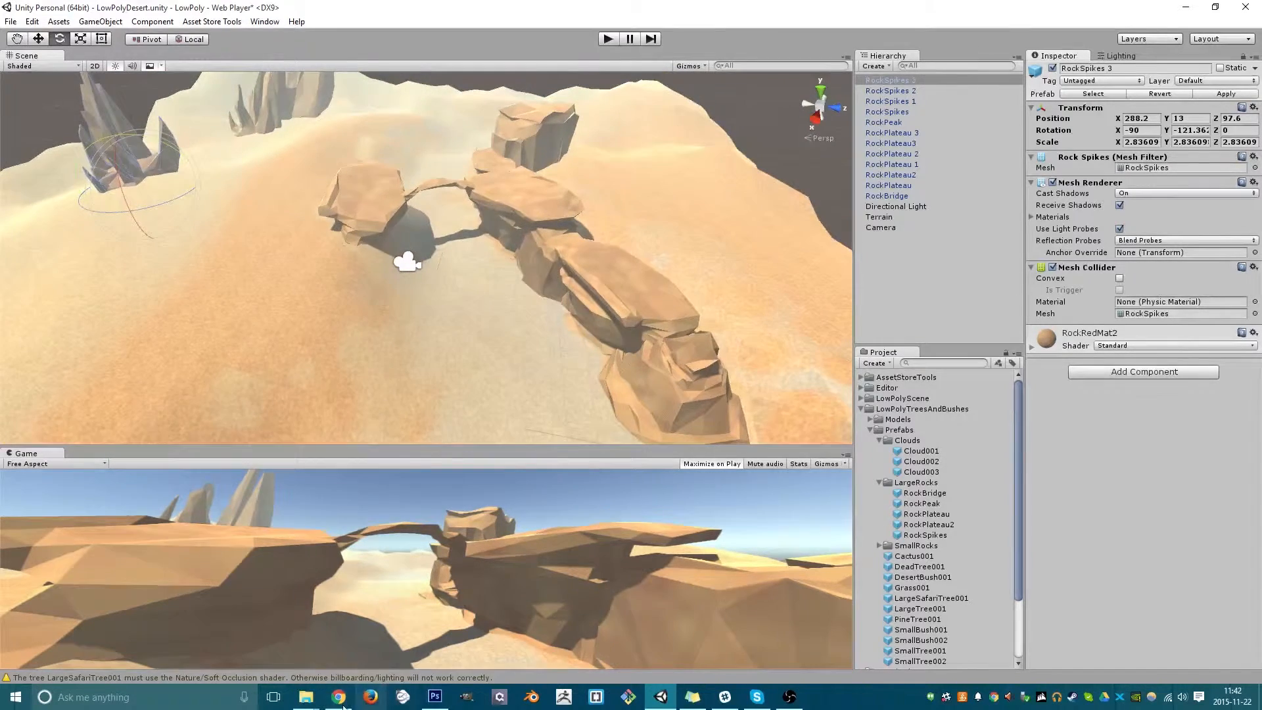
{"action": "left_click", "coordinate": [338, 697]}
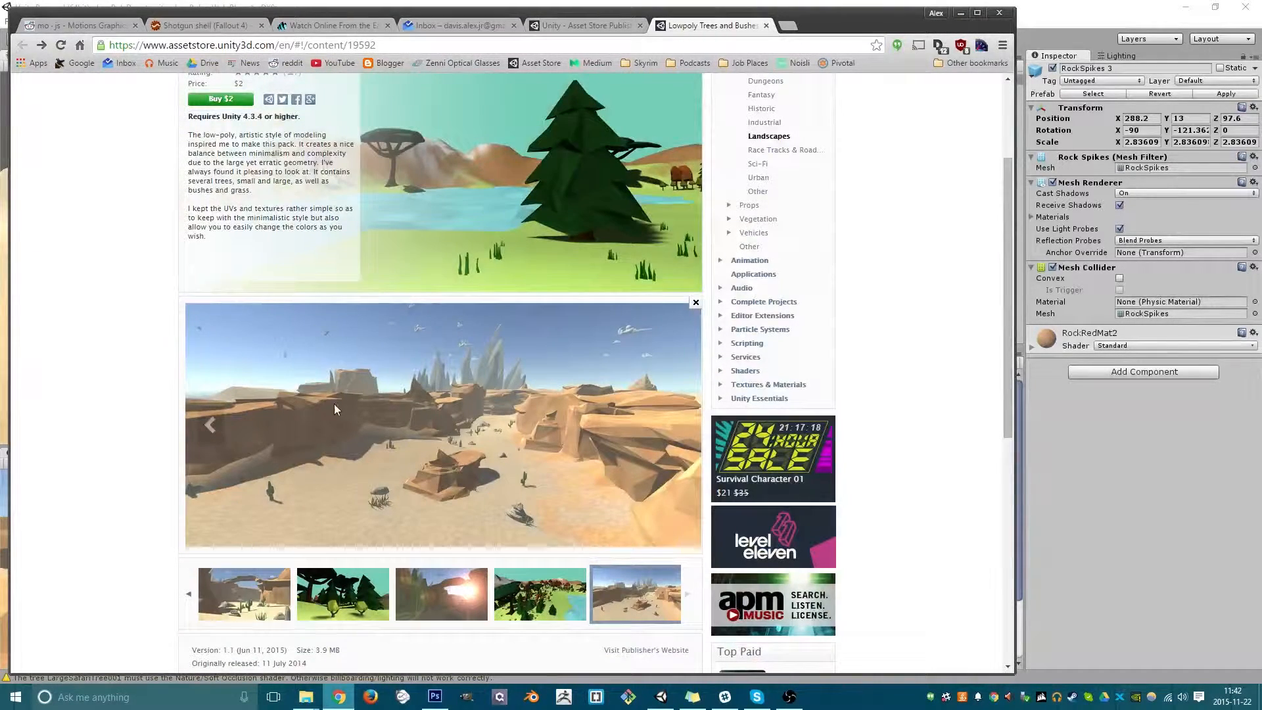
{"action": "left_click", "coordinate": [1132, 524]}
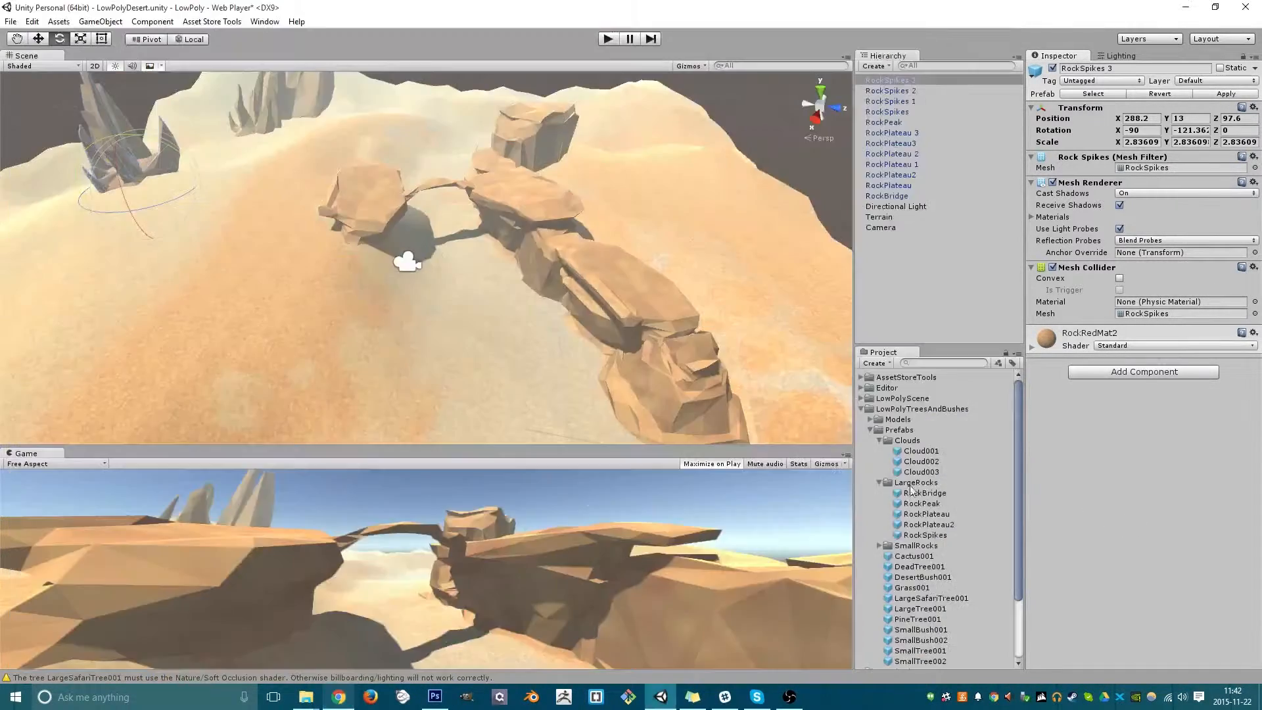
{"action": "middle_click_drag", "start_coordinate": [459, 324], "coordinate": [452, 271]}
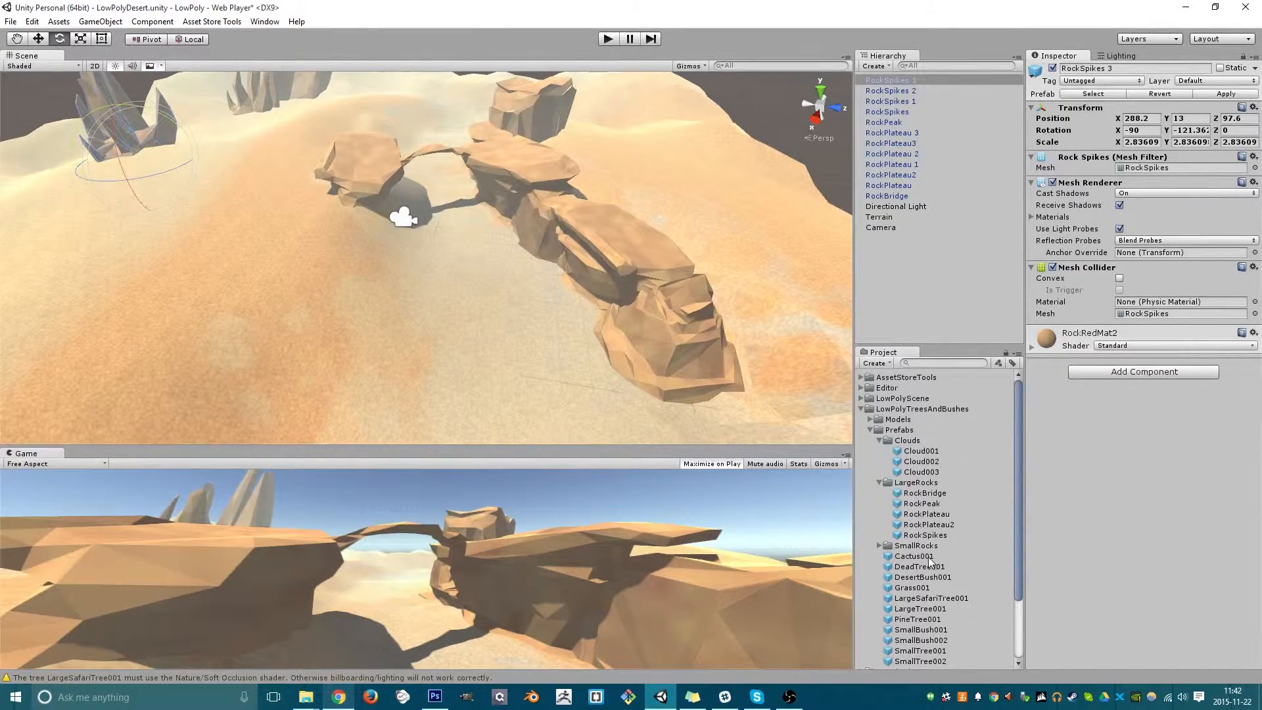
- Preview the Cactus001, DeadTree001 and DesertBush001 prefabs and bring up the desert reference screenshot in Chrome again
{"action": "left_click", "coordinate": [928, 557]}
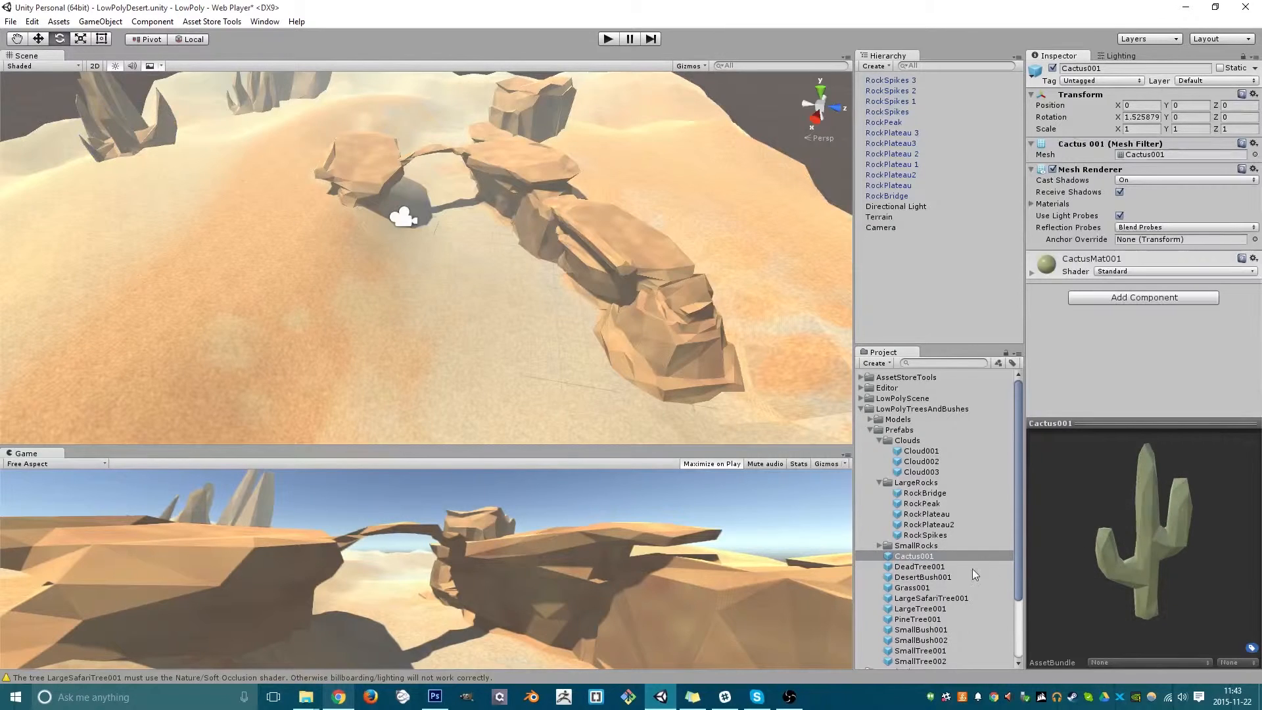
{"action": "left_click", "coordinate": [944, 566]}
{"action": "left_click", "coordinate": [1129, 562]}
{"action": "left_click", "coordinate": [949, 578]}
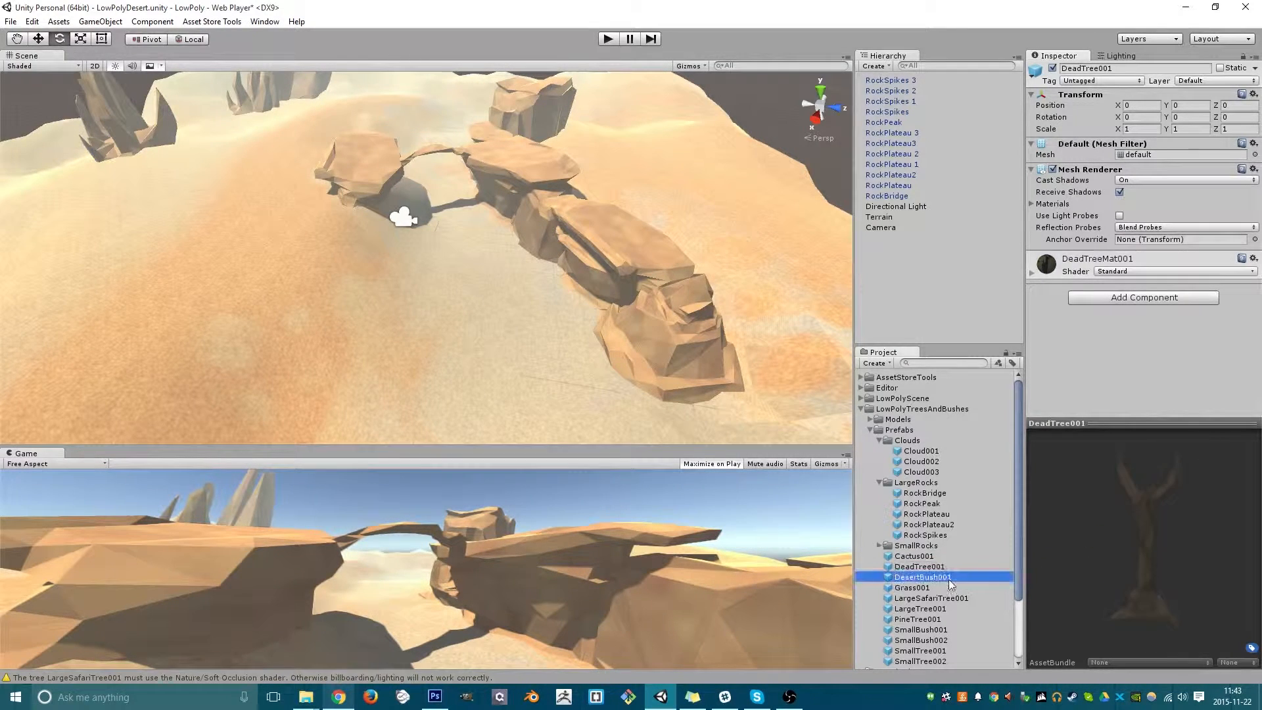
{"action": "left_click_drag", "start_coordinate": [1095, 568], "coordinate": [1087, 464]}
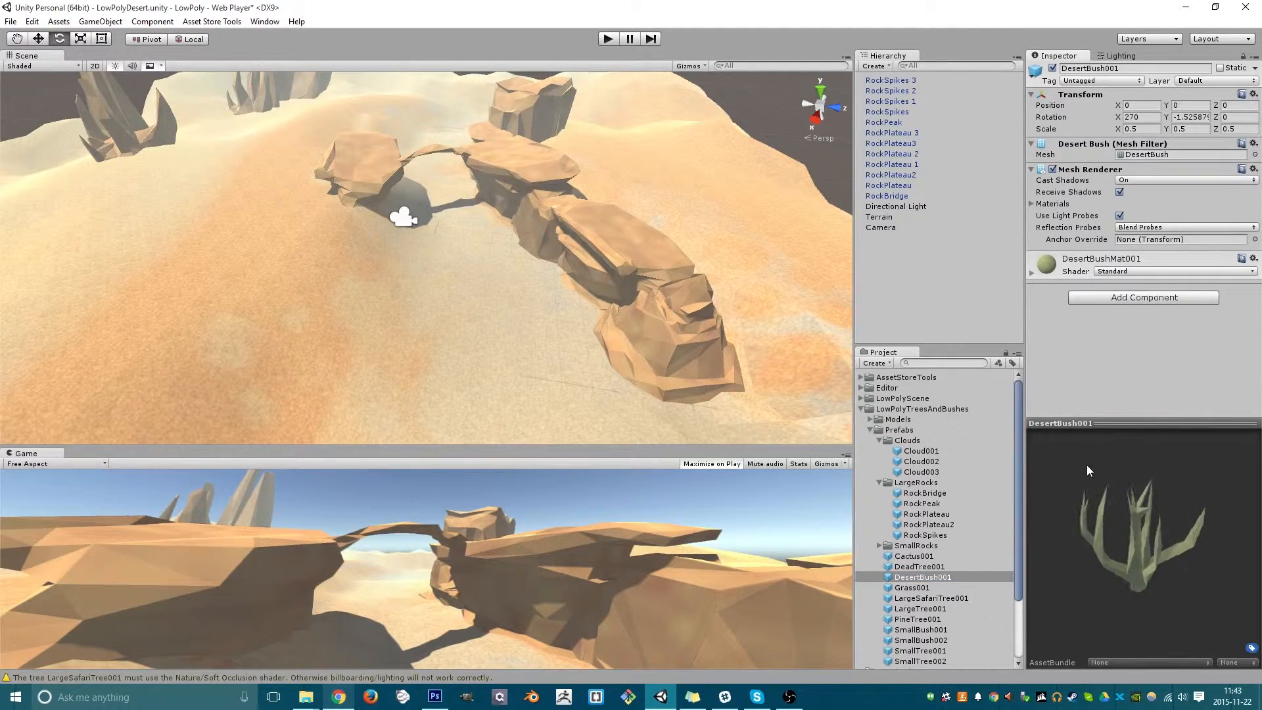
{"action": "left_click", "coordinate": [338, 697]}
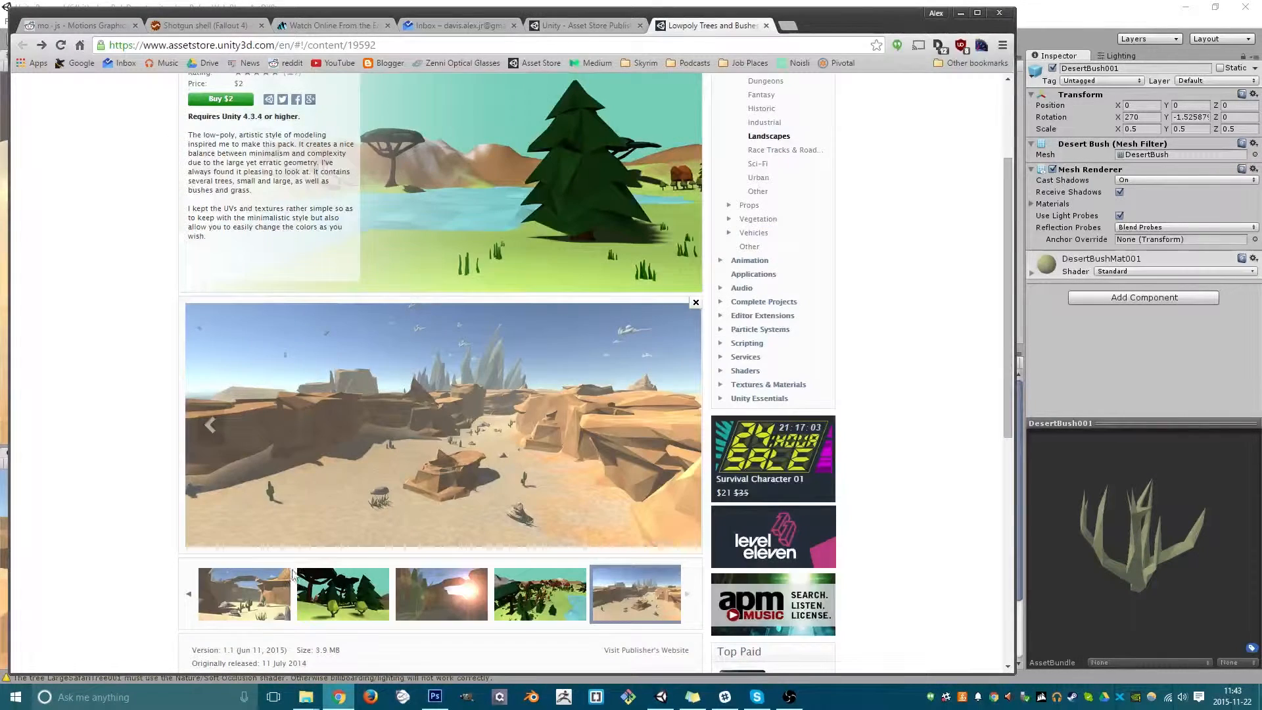
- Return to Unity and preview the Rock001, Rock002, Rock003 and Rock004 prefabs in the SmallRocks folder
{"action": "left_click", "coordinate": [1146, 386]}
{"action": "scroll", "coordinate": [919, 585], "scroll_direction": "down", "scroll_amount": 3}
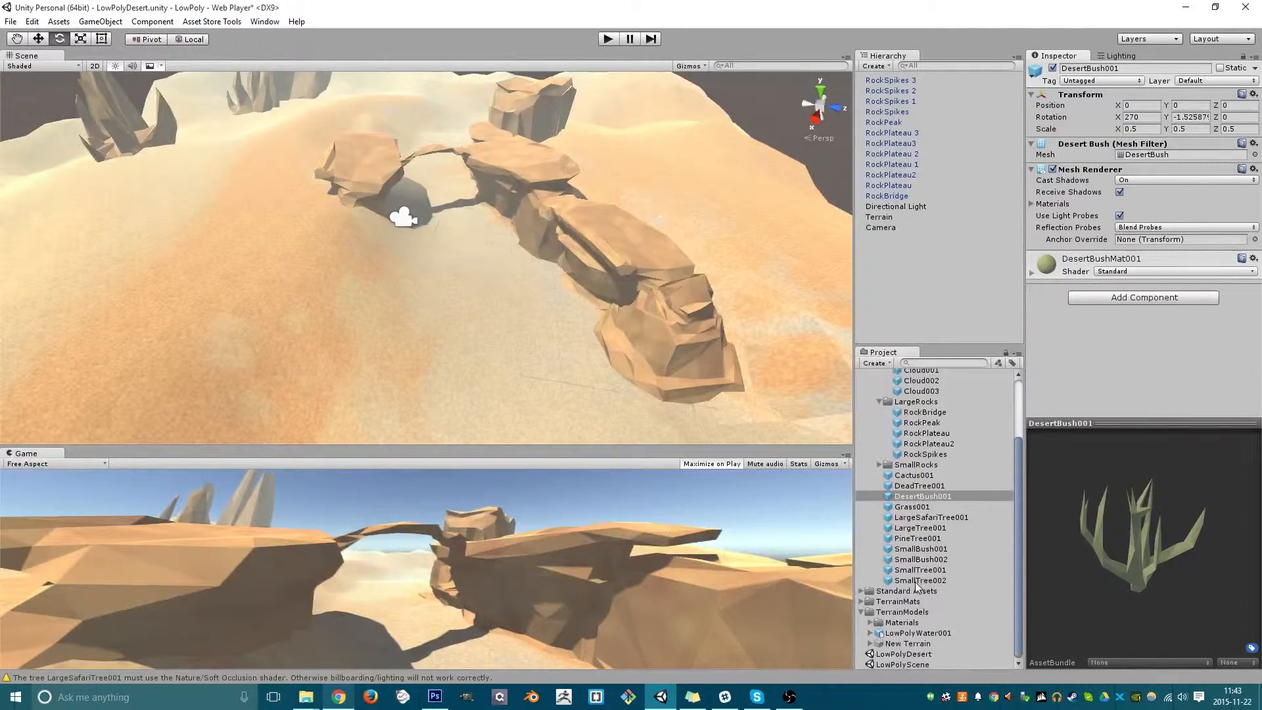
{"action": "scroll", "coordinate": [919, 585], "scroll_direction": "up", "scroll_amount": 3}
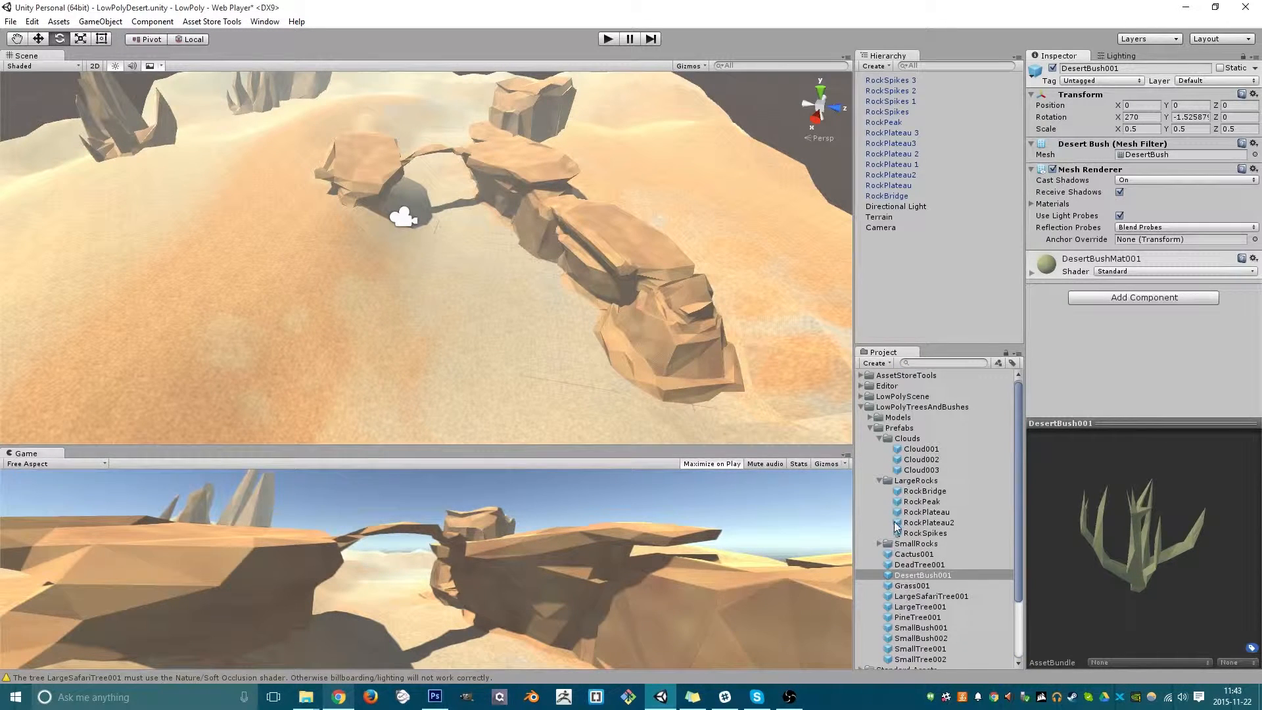
{"action": "left_click", "coordinate": [879, 544]}
{"action": "left_click", "coordinate": [897, 554]}
{"action": "left_click", "coordinate": [906, 565]}
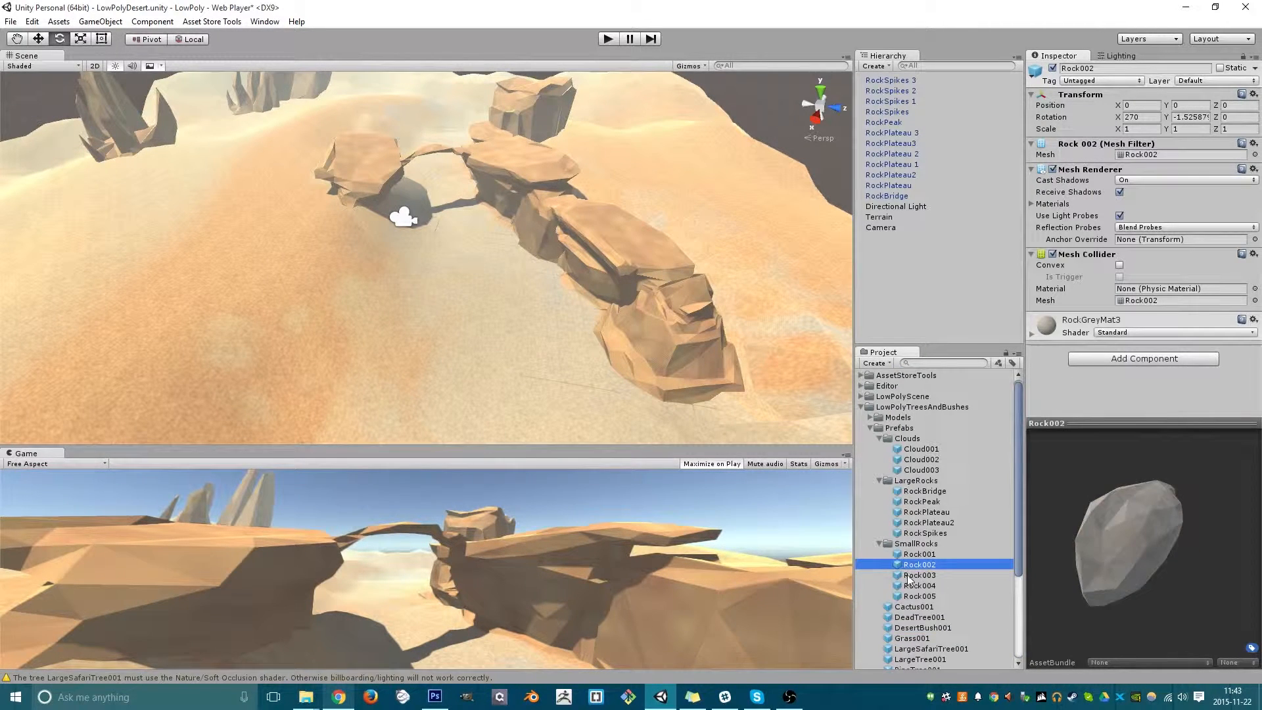
{"action": "left_click", "coordinate": [912, 586]}
{"action": "left_click", "coordinate": [913, 575]}
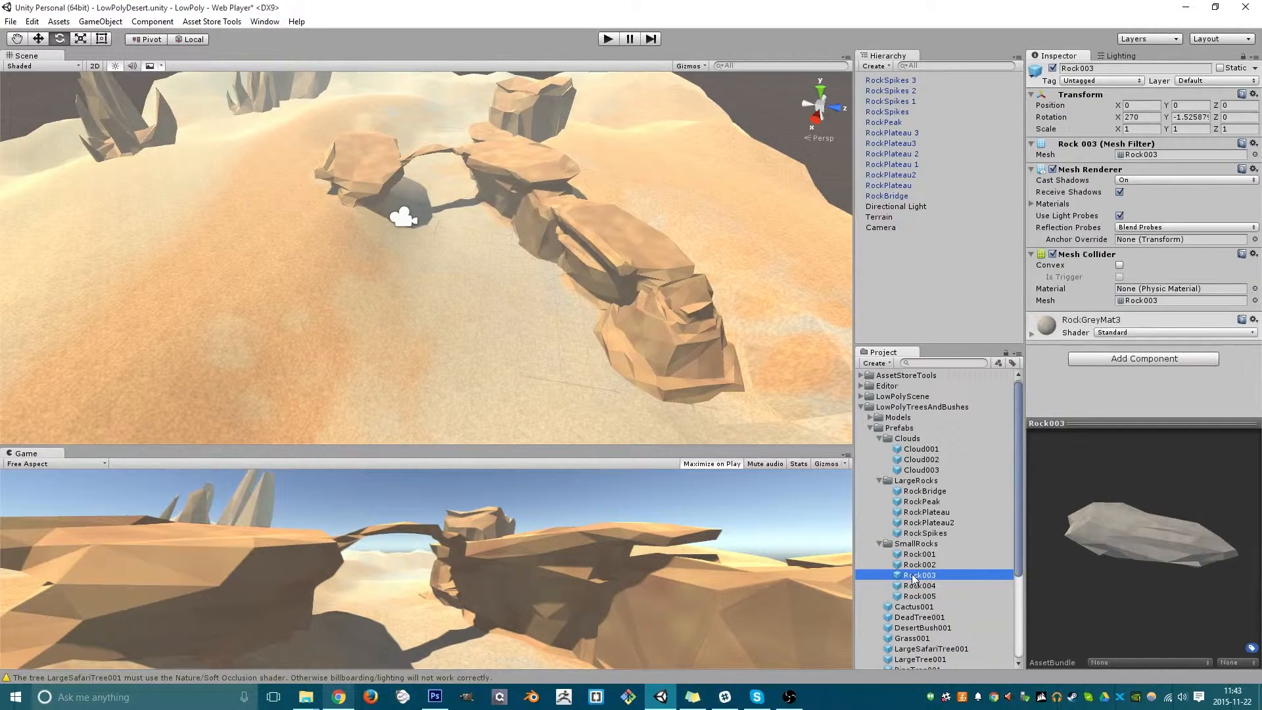
- Examine the arrangement of plateaus, bridge and spikes from several angles in the Scene view
{"action": "left_click_drag", "start_coordinate": [562, 256], "coordinate": [537, 351], "text": "alt"}
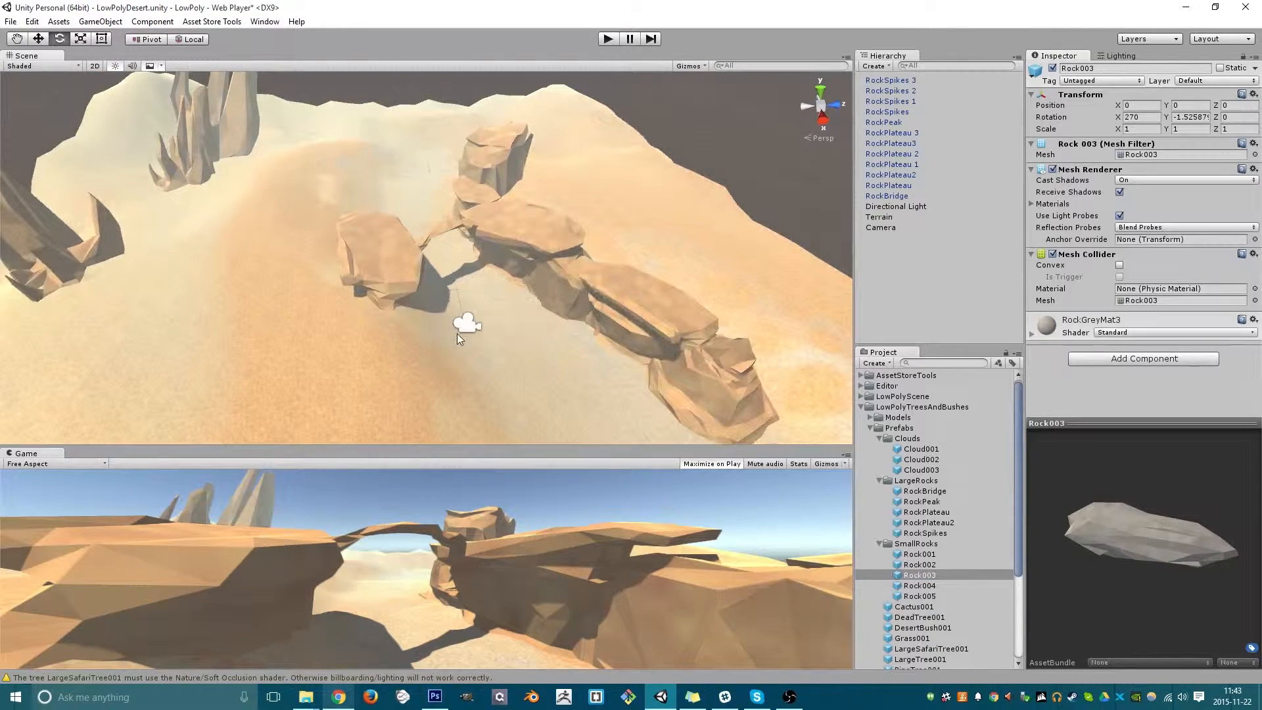
{"action": "middle_click_drag", "start_coordinate": [458, 336], "coordinate": [277, 291]}
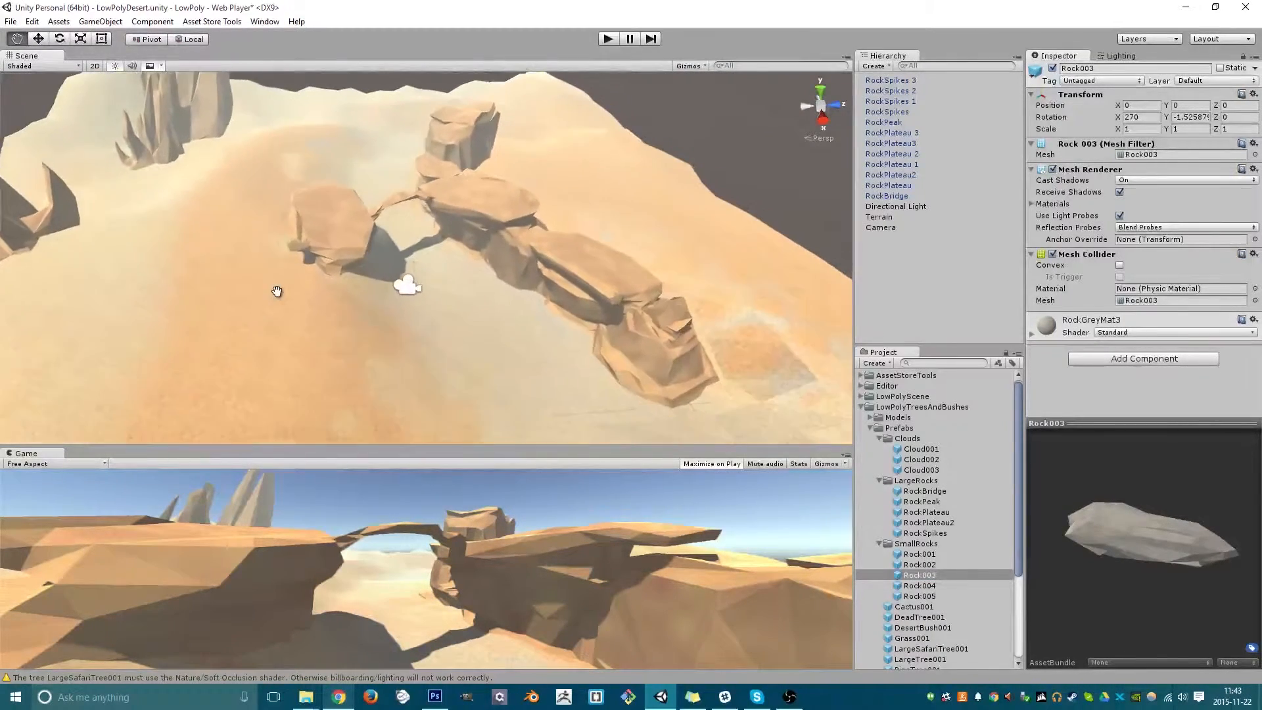
{"action": "left_click_drag", "start_coordinate": [277, 292], "coordinate": [329, 282], "text": "alt"}
{"action": "scroll", "coordinate": [395, 327], "scroll_direction": "up", "scroll_amount": 3}
{"action": "left_click_drag", "start_coordinate": [397, 329], "coordinate": [554, 313], "text": "alt"}
{"action": "middle_click_drag", "start_coordinate": [453, 352], "coordinate": [588, 379]}
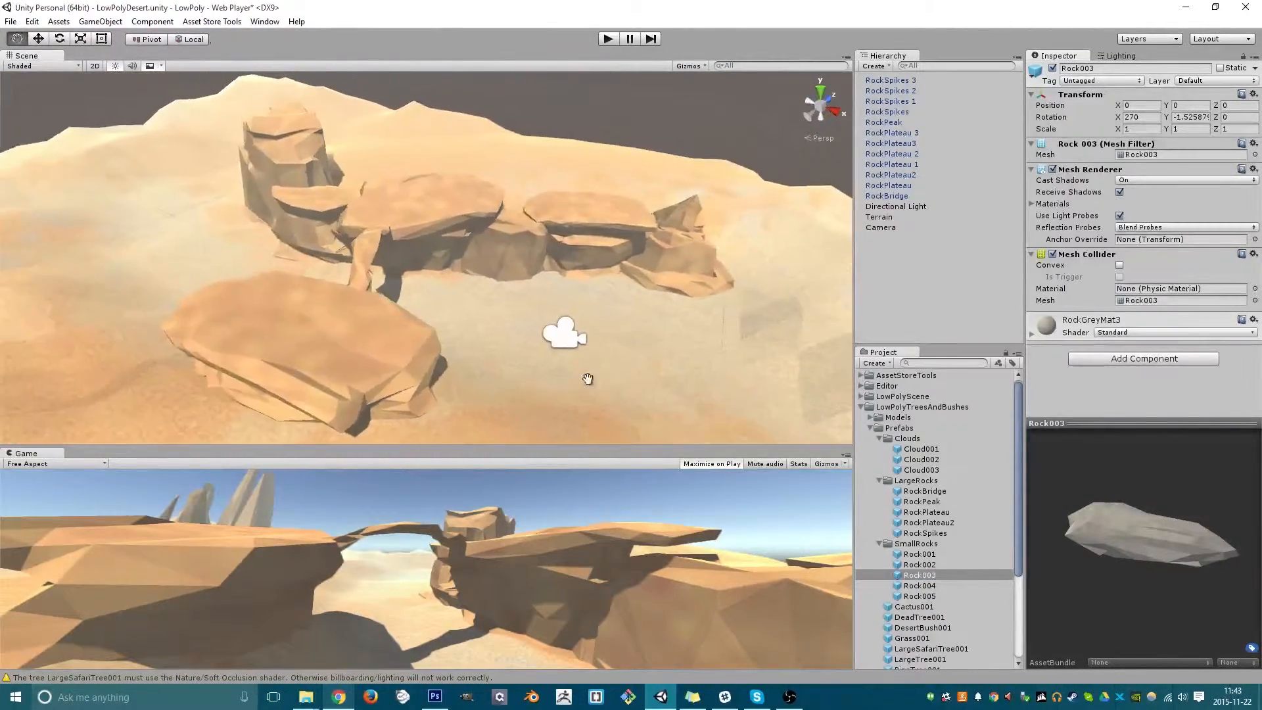
{"action": "left_click_drag", "start_coordinate": [587, 379], "coordinate": [316, 336], "text": "alt"}
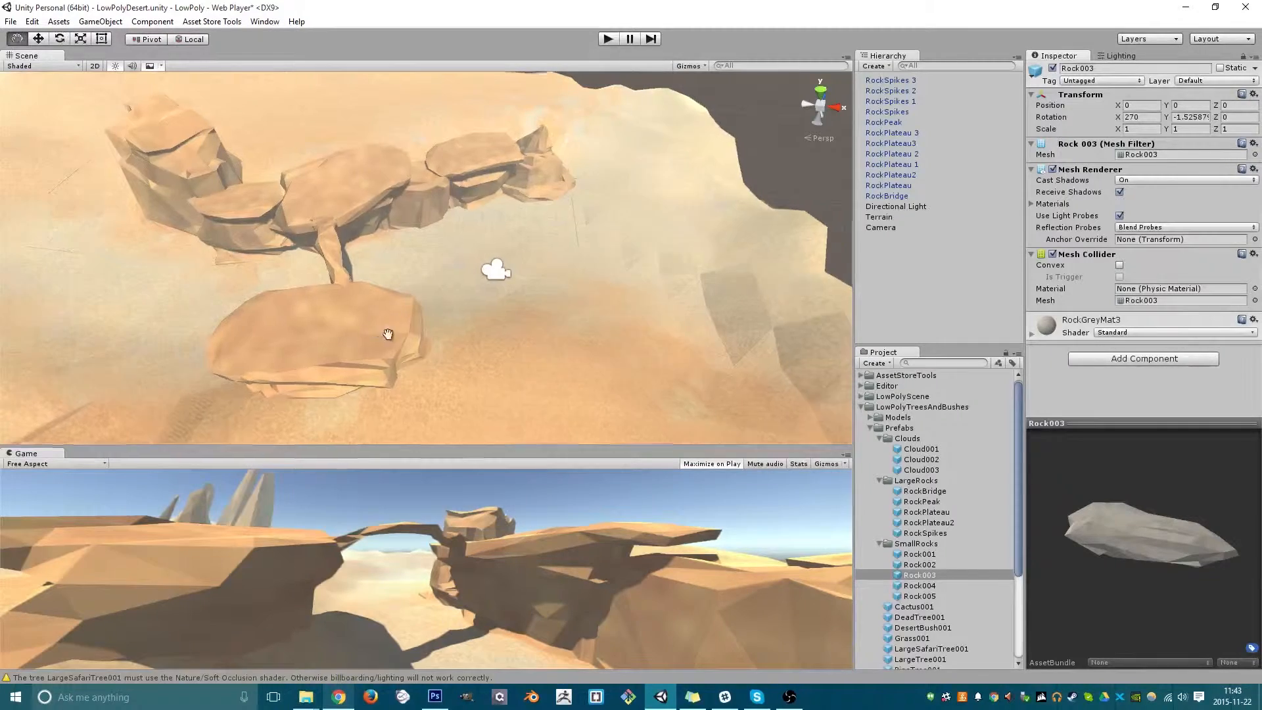
{"action": "left_click_drag", "start_coordinate": [386, 335], "coordinate": [258, 447], "text": "alt"}
{"action": "middle_click_drag", "start_coordinate": [270, 427], "coordinate": [571, 242], "text": "alt"}
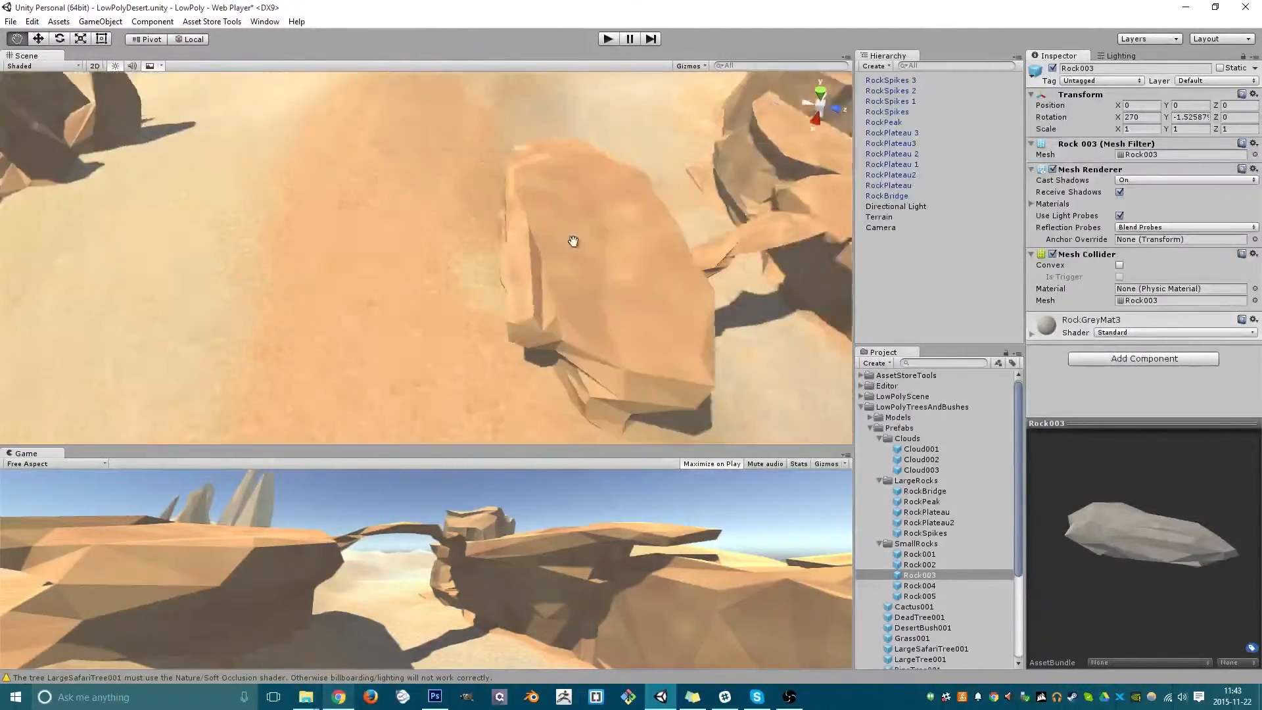
{"action": "right_click_drag", "start_coordinate": [572, 242], "coordinate": [530, 332], "text": "alt"}
{"action": "middle_click_drag", "start_coordinate": [641, 388], "coordinate": [484, 257], "text": "alt"}
{"action": "right_click_drag", "start_coordinate": [484, 258], "coordinate": [502, 356], "text": "alt"}
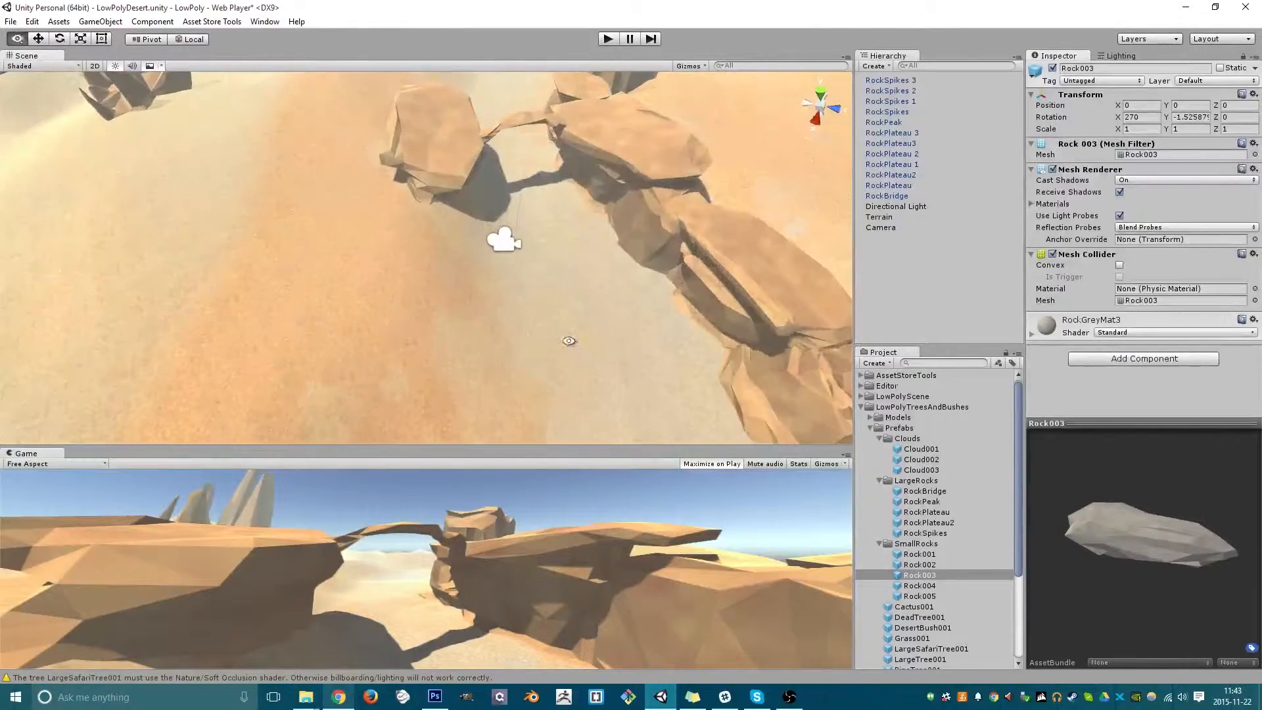
- Select the terrain, inspect its faceted slope up close and review its Terrain Settings down to the resolution values
{"action": "left_click", "coordinate": [502, 356]}
{"action": "left_click_drag", "start_coordinate": [684, 437], "coordinate": [677, 314], "text": "alt"}
{"action": "right_click_drag", "start_coordinate": [676, 314], "coordinate": [727, 349], "text": "alt"}
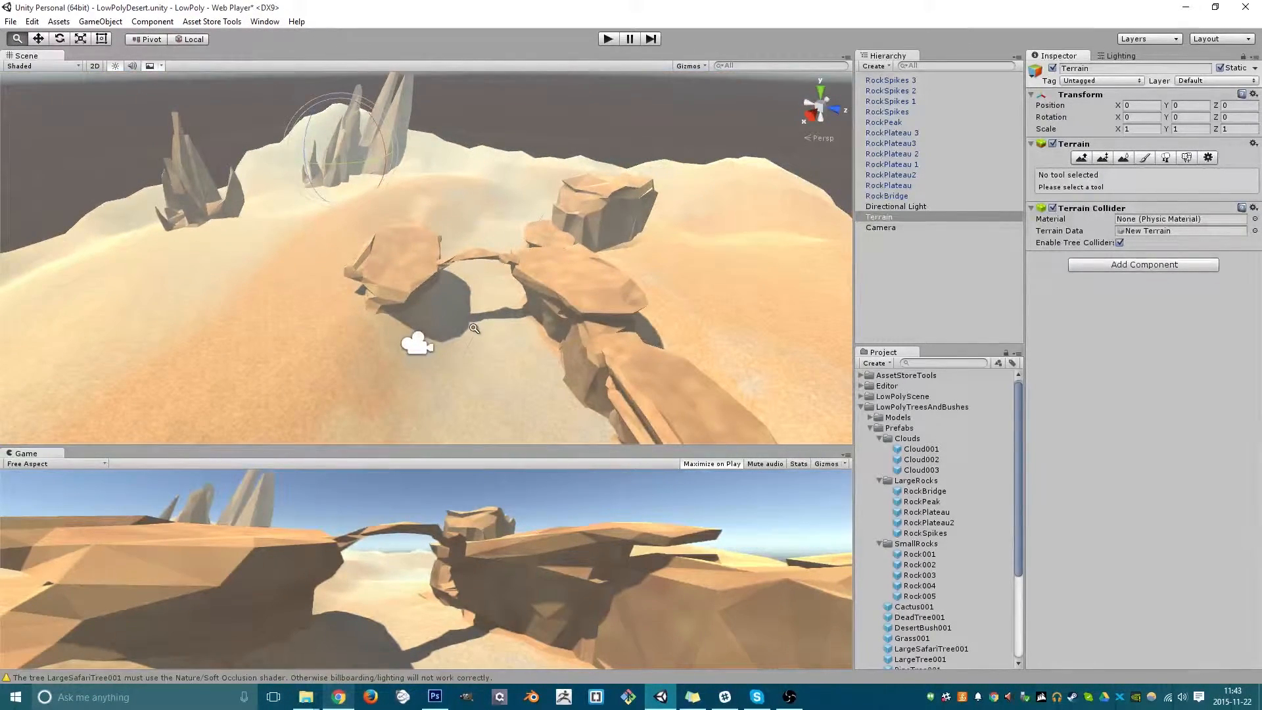
{"action": "left_click_drag", "start_coordinate": [727, 349], "coordinate": [165, 262], "text": "alt"}
{"action": "middle_click_drag", "start_coordinate": [315, 296], "coordinate": [469, 362], "text": "alt"}
{"action": "left_click_drag", "start_coordinate": [469, 362], "coordinate": [681, 352], "text": "alt"}
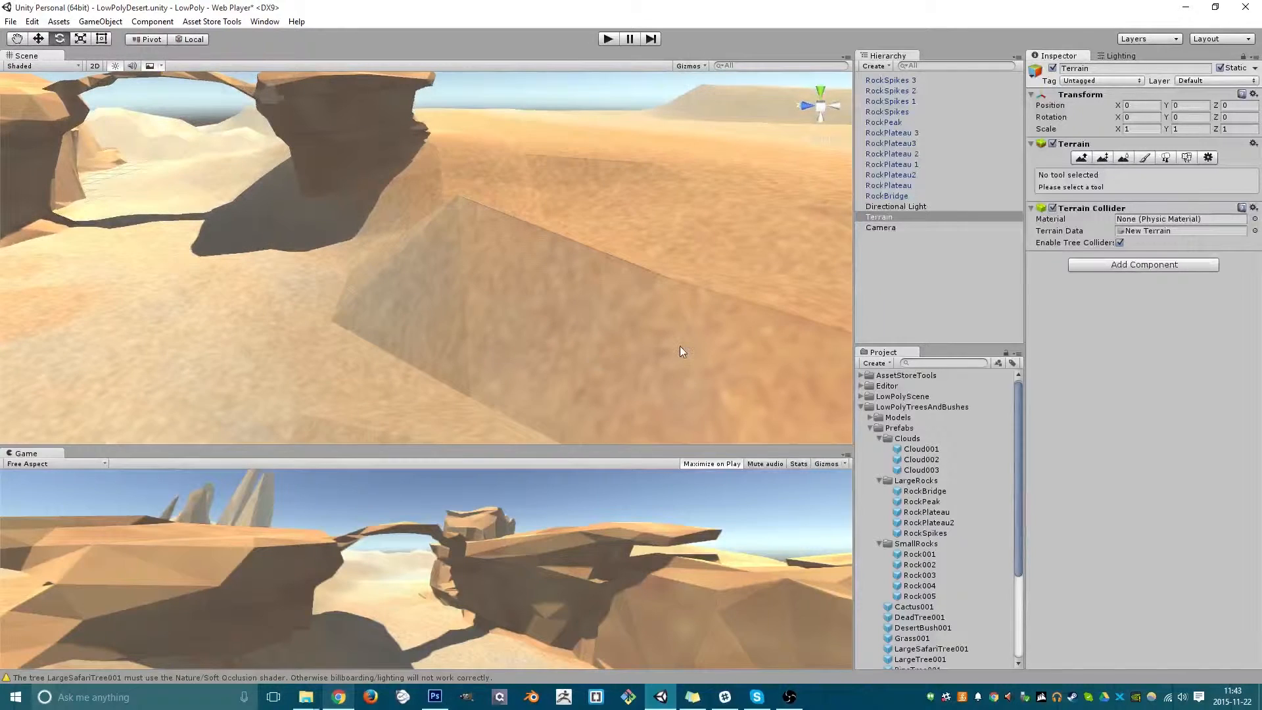
{"action": "left_click", "coordinate": [1207, 158]}
{"action": "left_click_drag", "start_coordinate": [1259, 230], "coordinate": [1260, 303]}
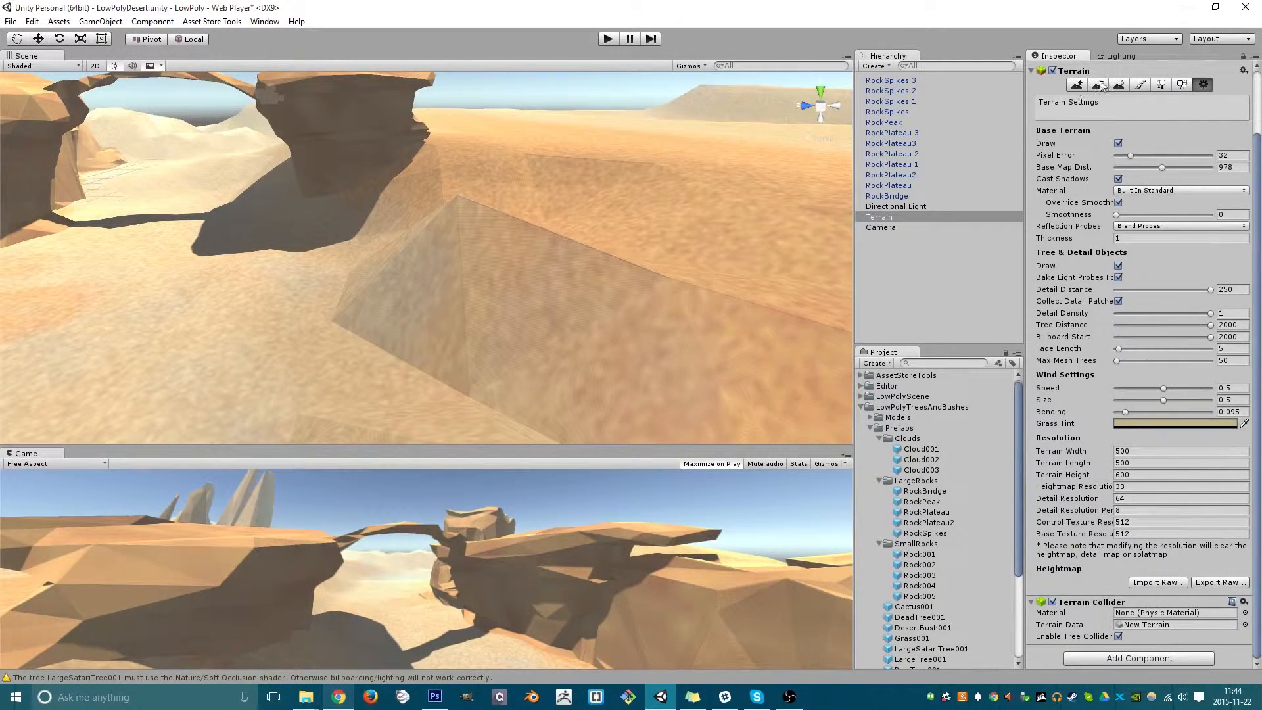
- Look through the terrain's sculpting, texture, tree and detail painting tools, returning to the resolution values in Terrain Settings
{"action": "left_click", "coordinate": [1075, 86]}
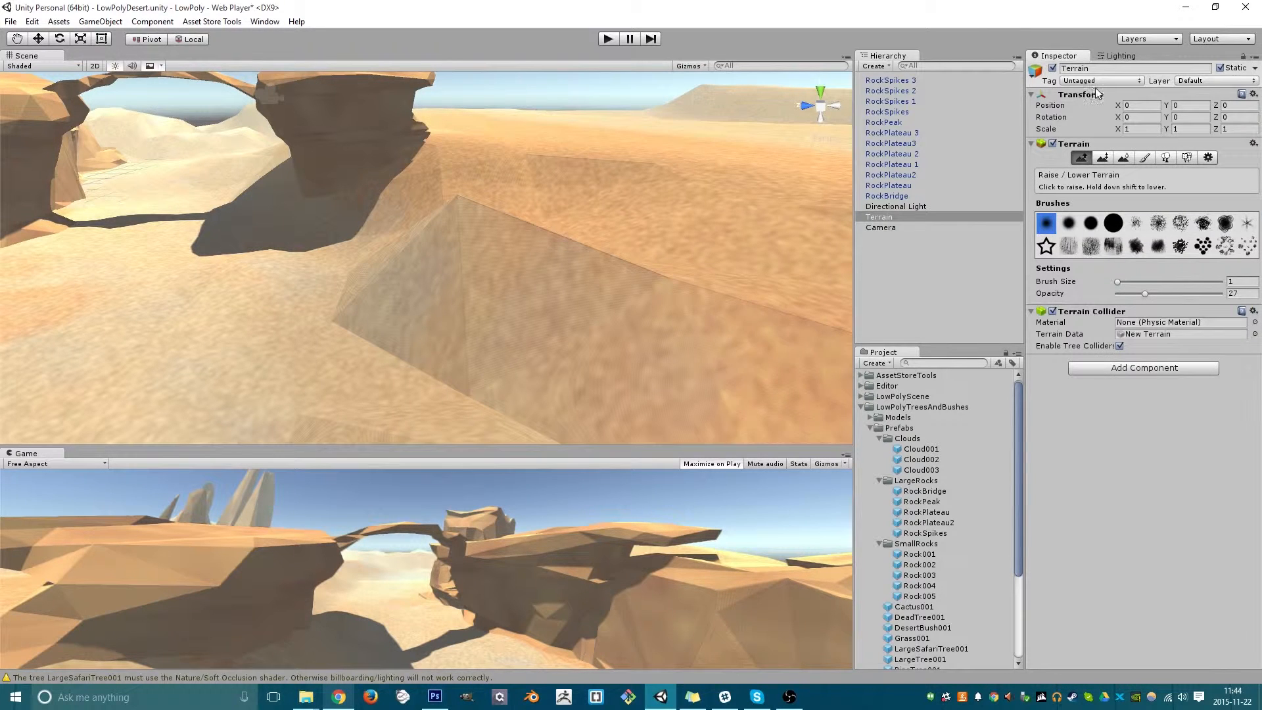
{"action": "left_click", "coordinate": [1102, 159]}
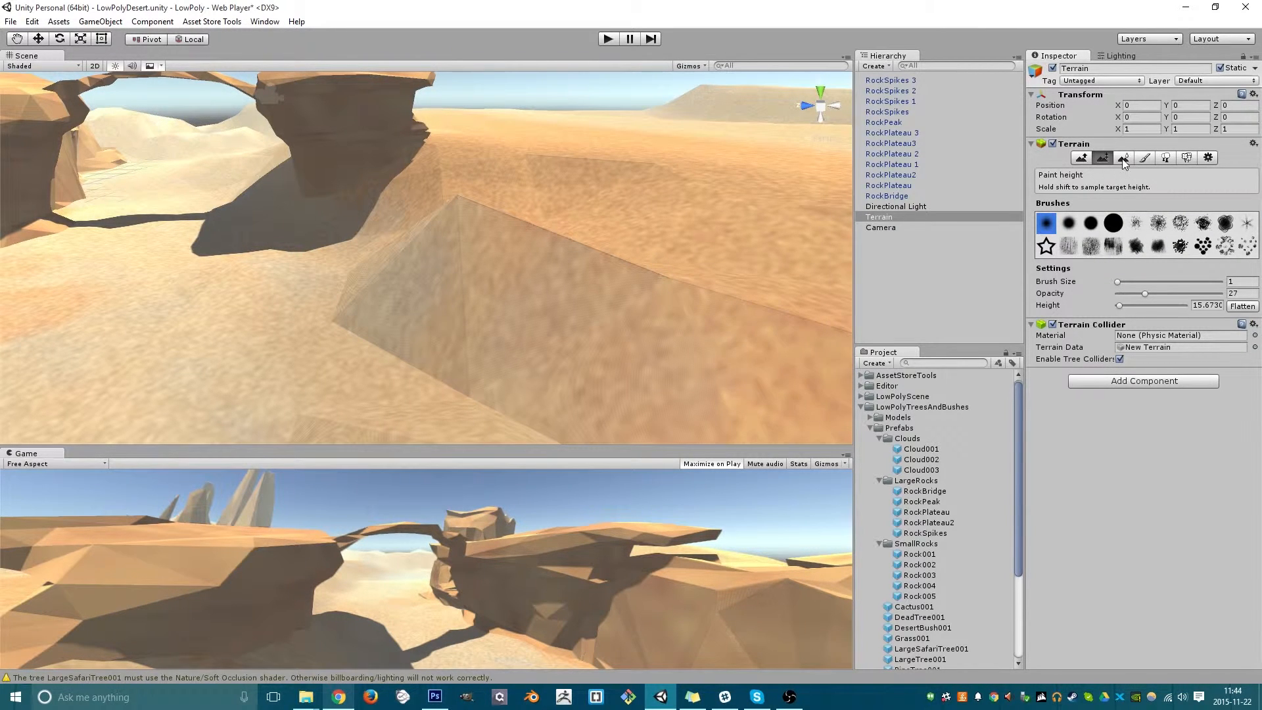
{"action": "left_click", "coordinate": [1122, 160]}
{"action": "left_click", "coordinate": [1147, 158]}
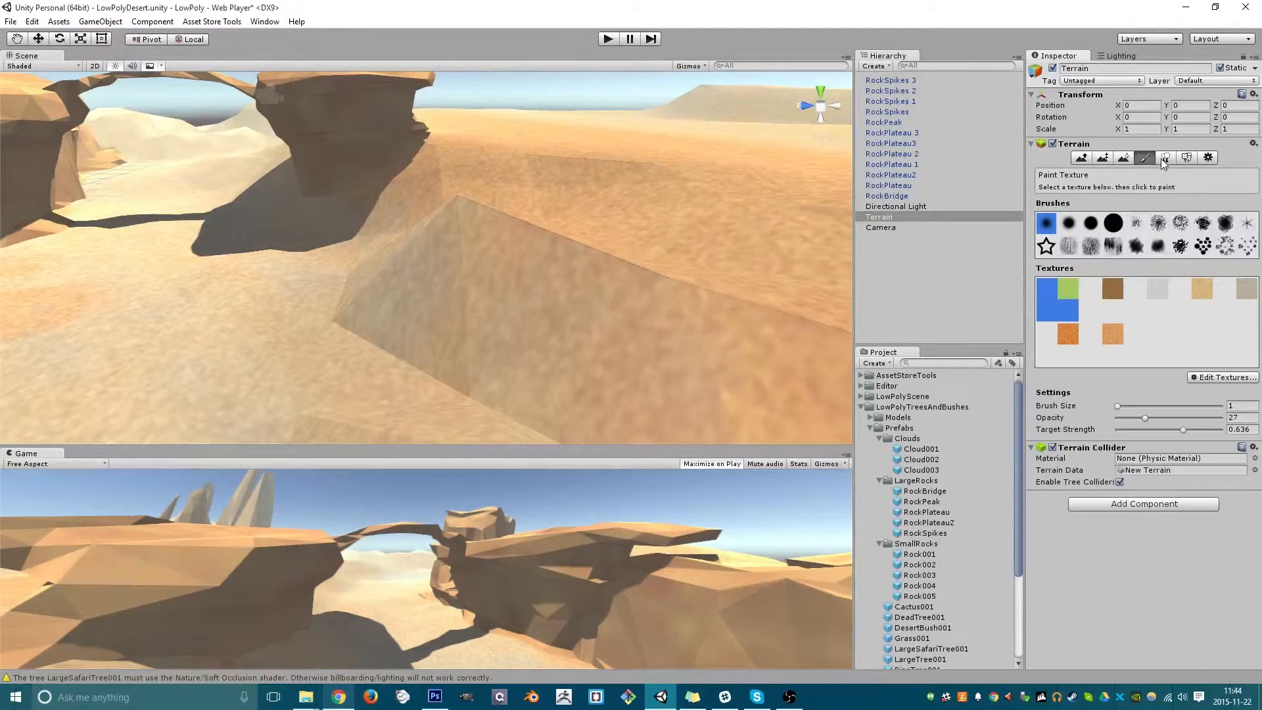
{"action": "left_click", "coordinate": [1165, 159]}
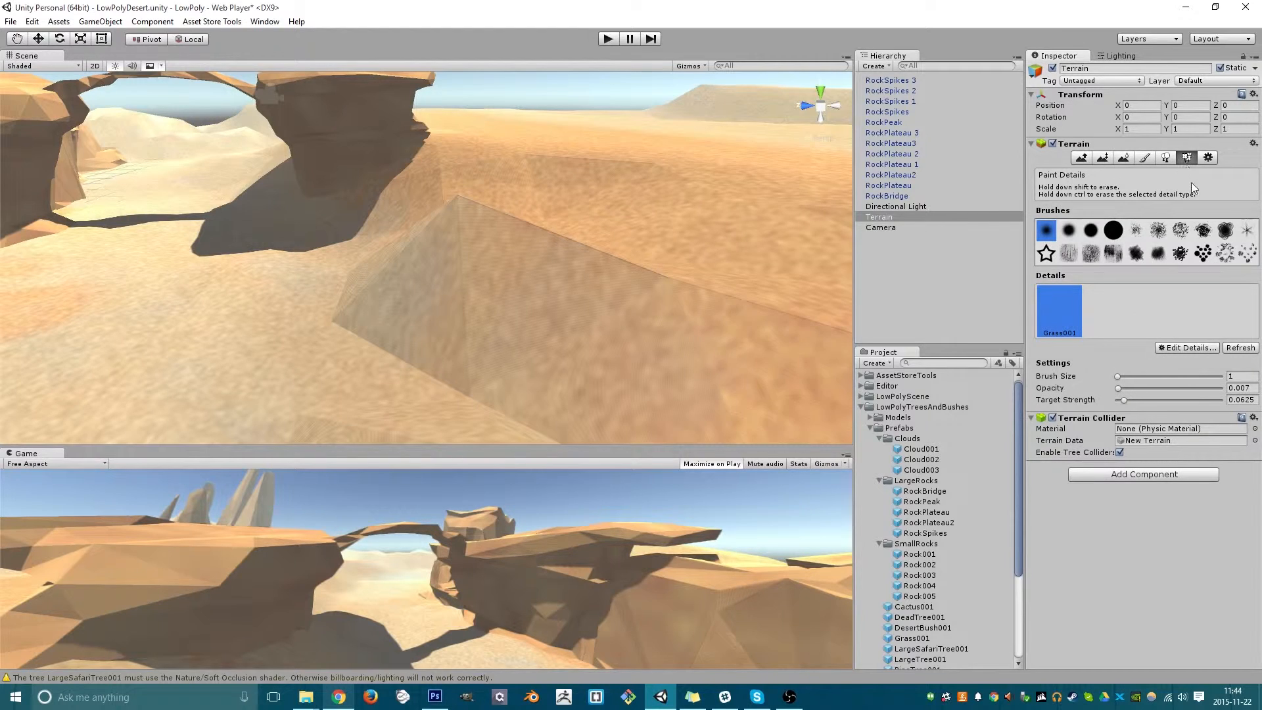
{"action": "left_click", "coordinate": [1208, 158]}
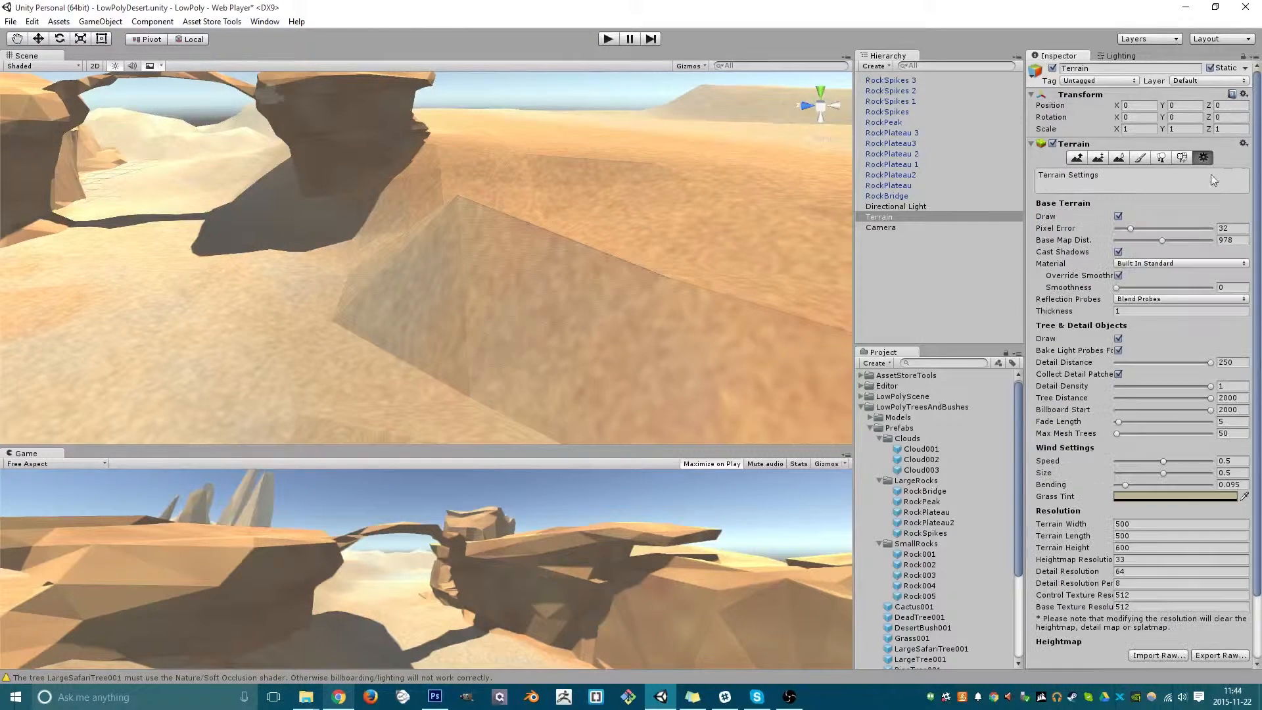
{"action": "left_click_drag", "start_coordinate": [1257, 235], "coordinate": [1260, 310]}
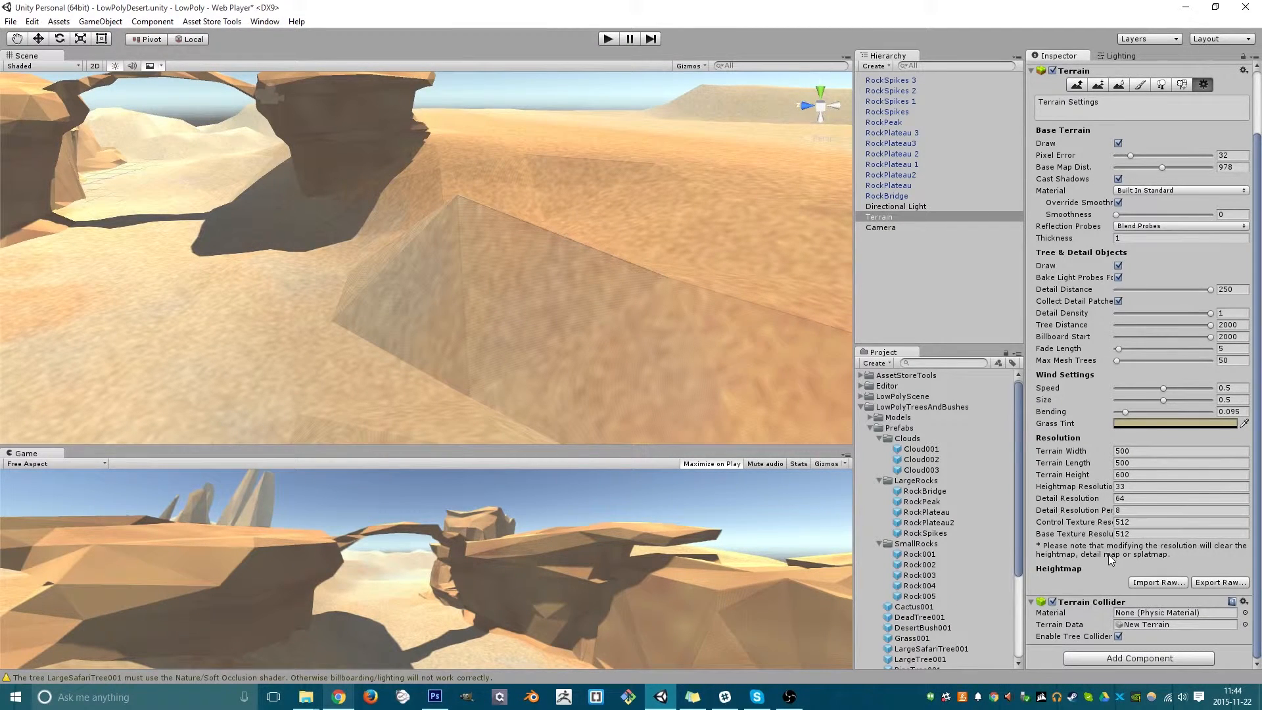
- Frame the whole rock layout in the Scene view and enlarge the Game view to about half the window height
{"action": "key", "text": "s"}
{"action": "right_click_drag", "start_coordinate": [499, 249], "coordinate": [530, 292]}
{"action": "left_click_drag", "start_coordinate": [458, 367], "coordinate": [723, 300], "text": "alt"}
{"action": "left_click_drag", "start_coordinate": [509, 345], "coordinate": [526, 303], "text": "alt"}
{"action": "left_click_drag", "start_coordinate": [612, 445], "coordinate": [514, 266]}
- Move the Camera back from the bridge to about X 488.5, Y 43.9, Z 336.7 to frame the whole rock layout
{"action": "left_click", "coordinate": [513, 253]}
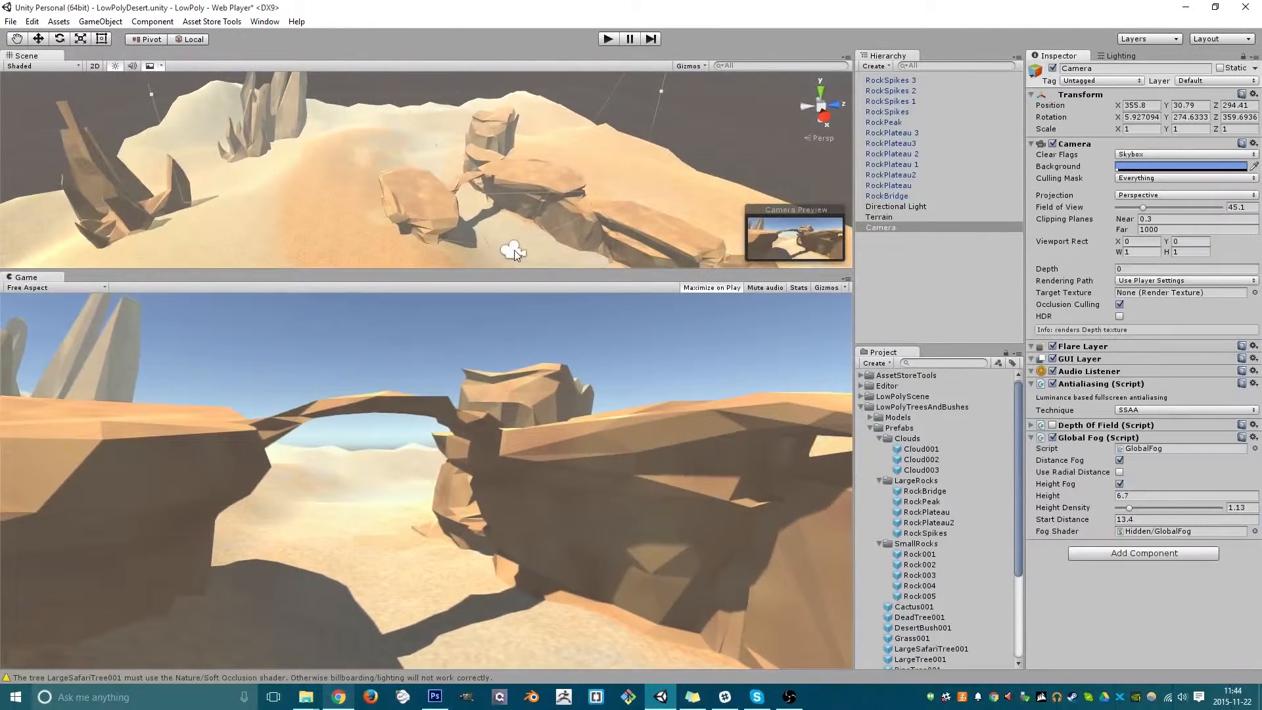
{"action": "scroll", "coordinate": [499, 224], "scroll_direction": "down", "scroll_amount": 3}
{"action": "key", "text": "w"}
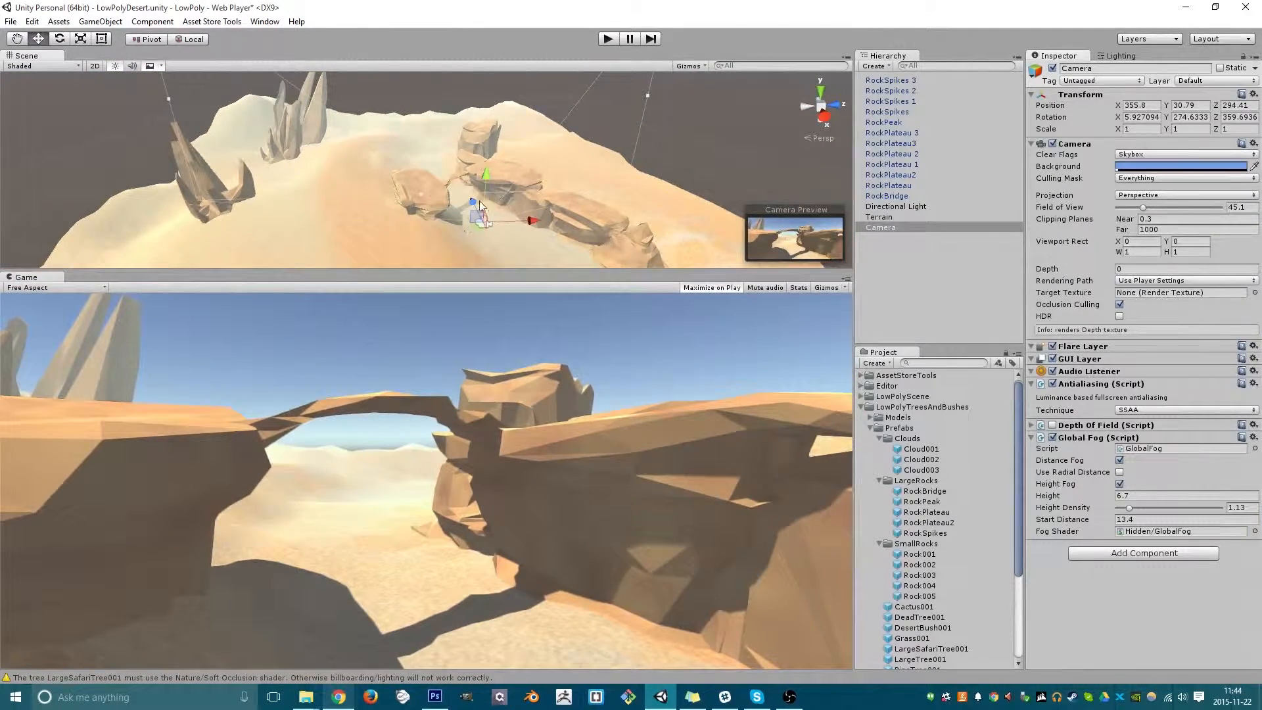
{"action": "left_click_drag", "start_coordinate": [467, 199], "coordinate": [502, 302]}
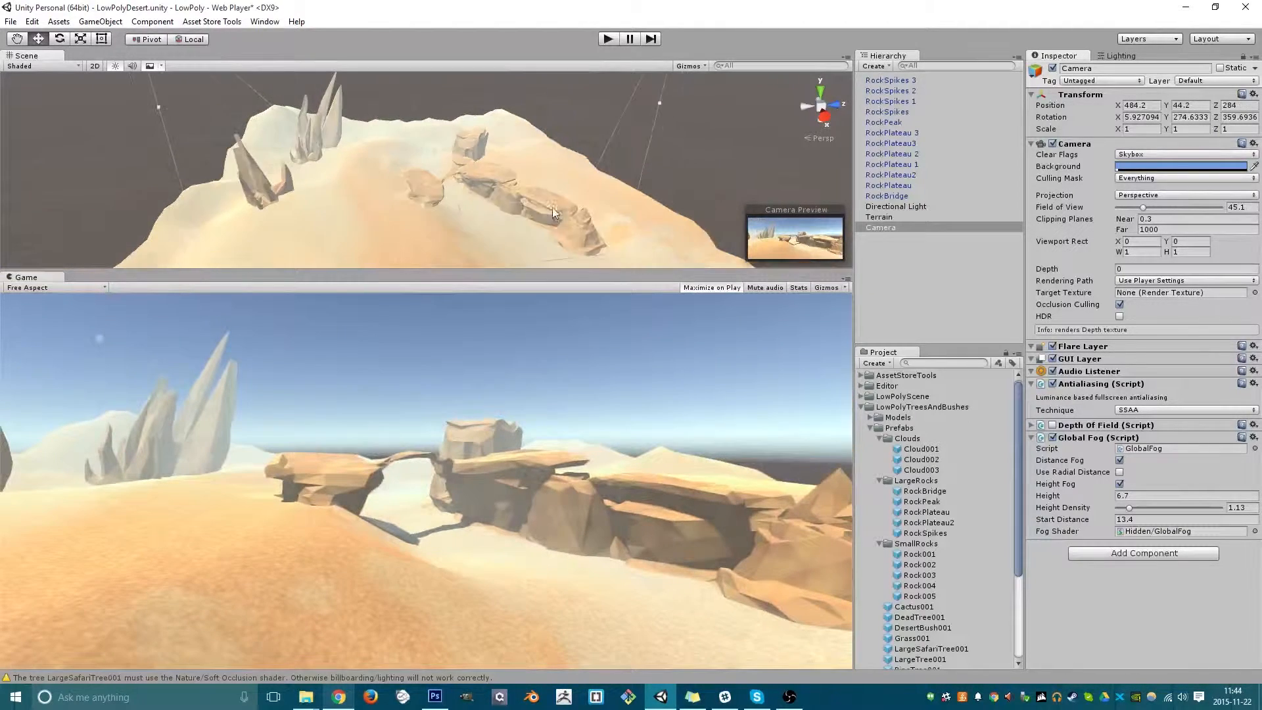
{"action": "scroll", "coordinate": [552, 212], "scroll_direction": "down", "scroll_amount": 2}
{"action": "middle_click_drag", "start_coordinate": [552, 227], "coordinate": [535, 199]}
{"action": "left_click_drag", "start_coordinate": [511, 197], "coordinate": [569, 192]}
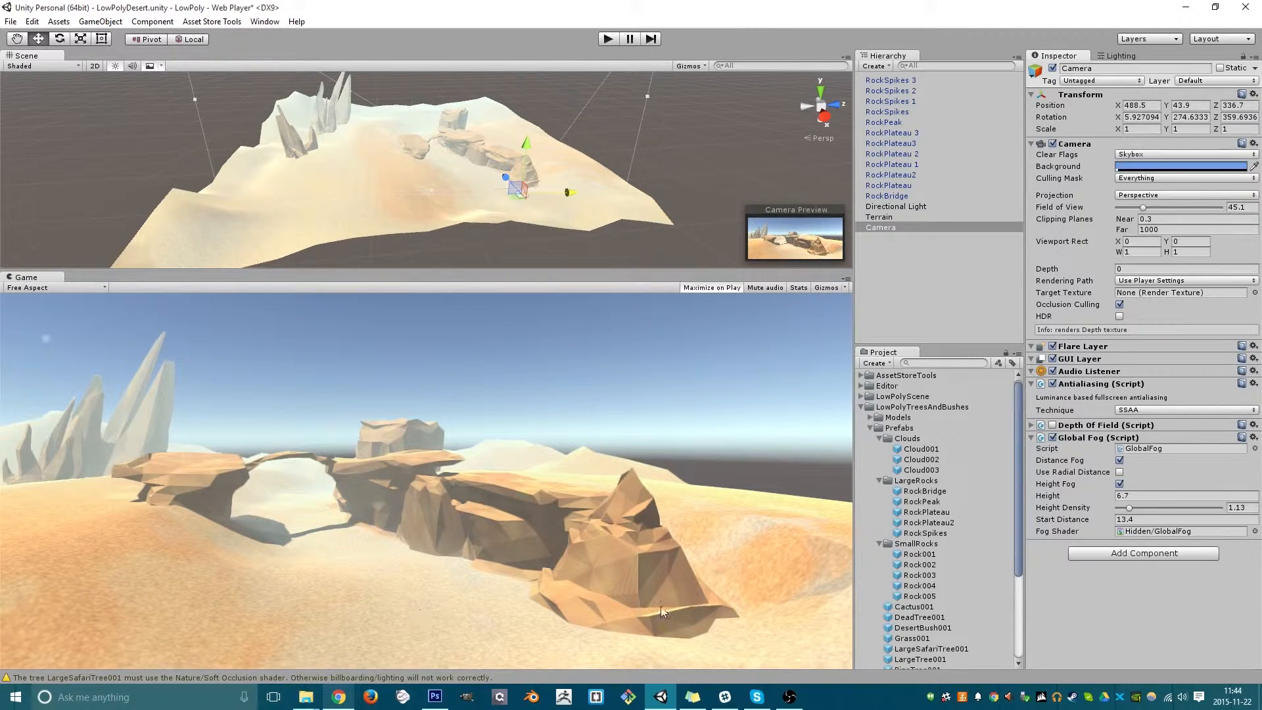
- Switch to Chrome and bring up the wide desert reference screenshot, clearing away the other browser window
{"action": "left_click", "coordinate": [339, 696]}
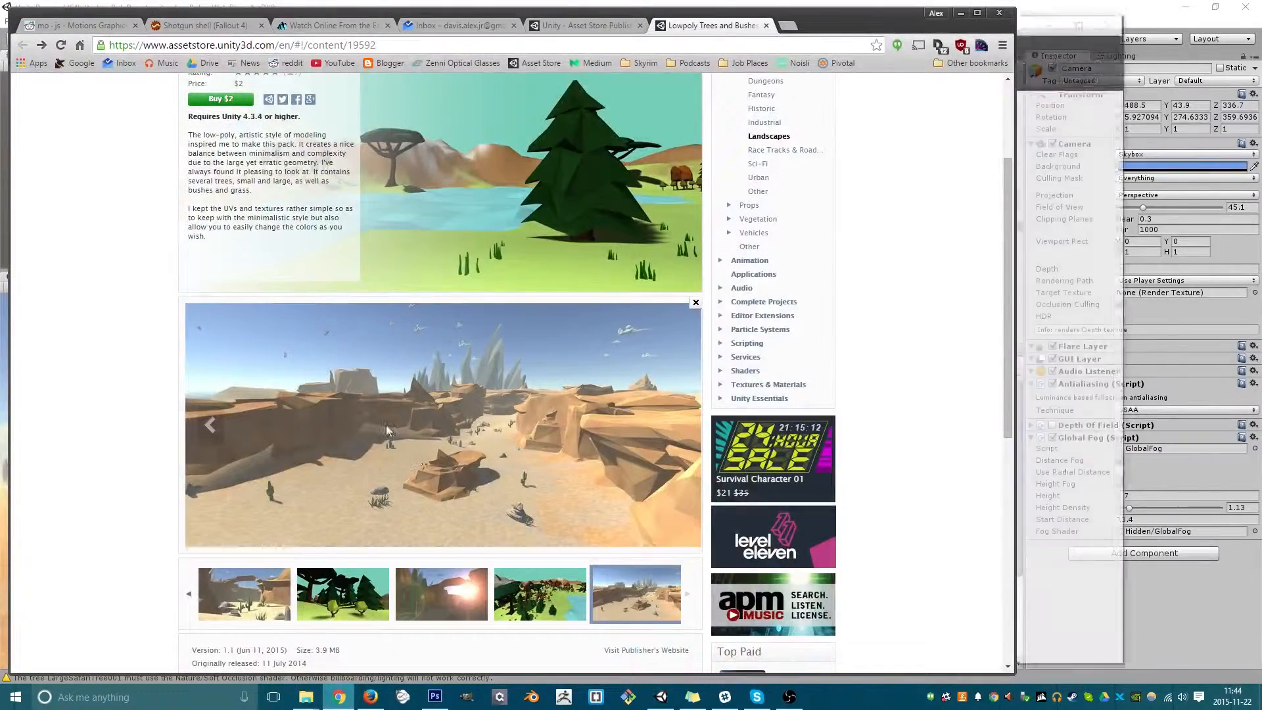
{"action": "left_click", "coordinate": [1116, 21]}
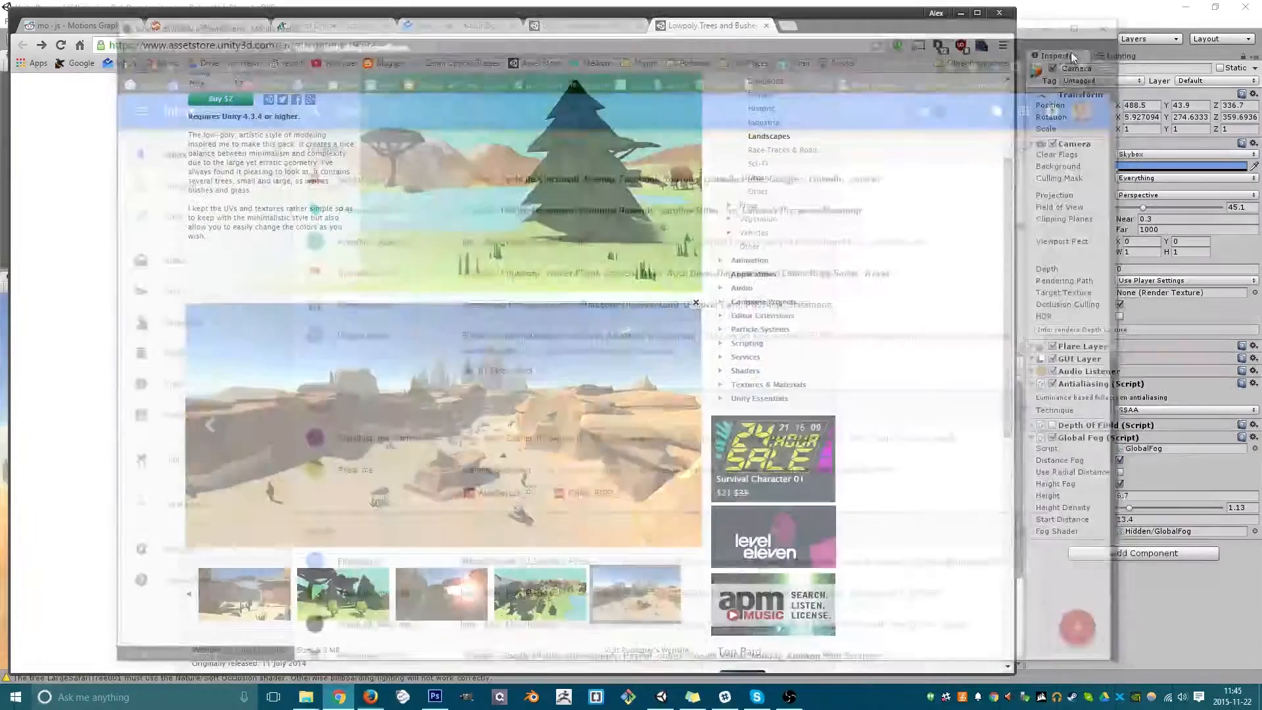